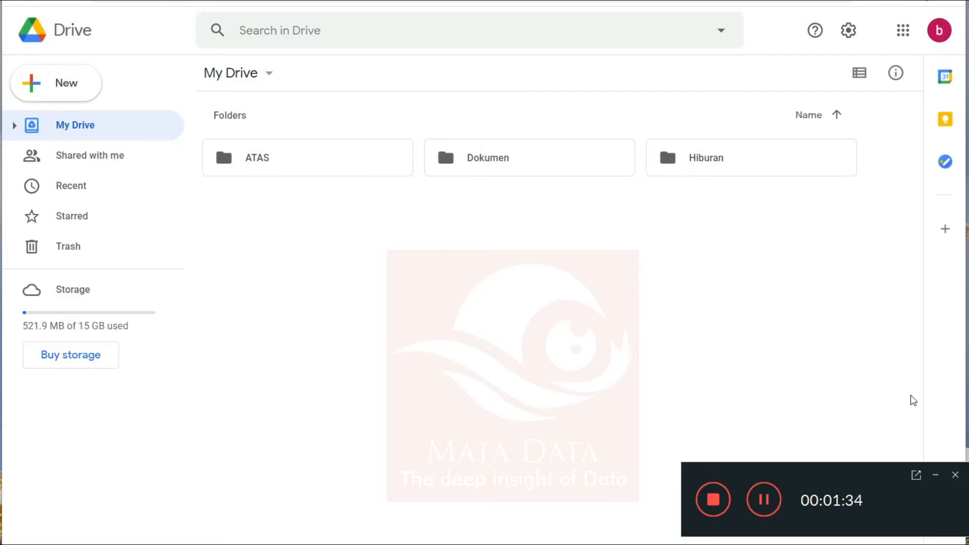
left_click(936, 475)
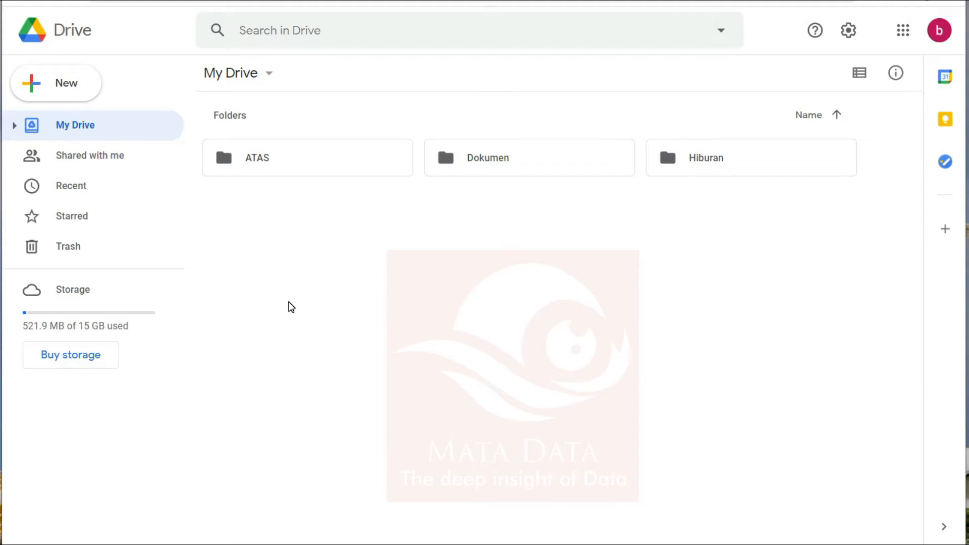
right_click(304, 243)
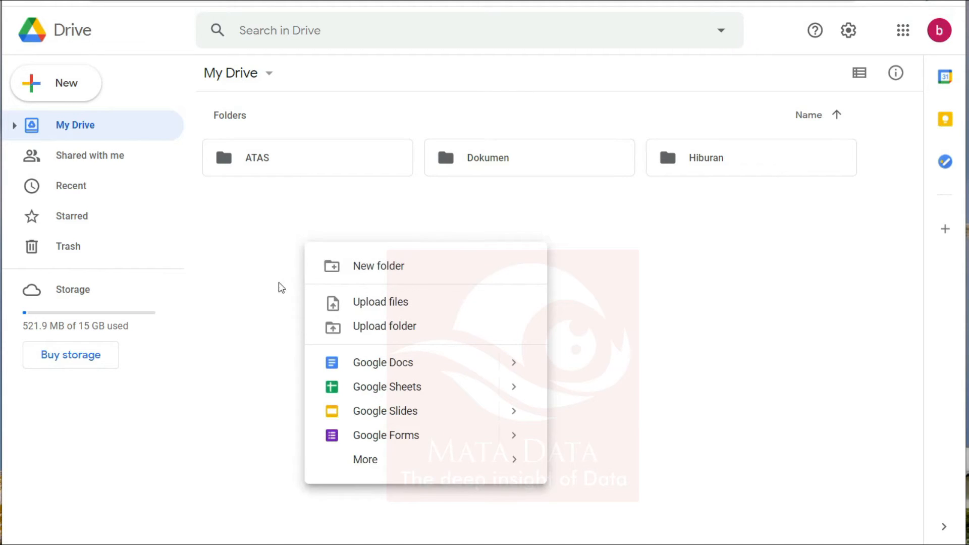
left_click(260, 257)
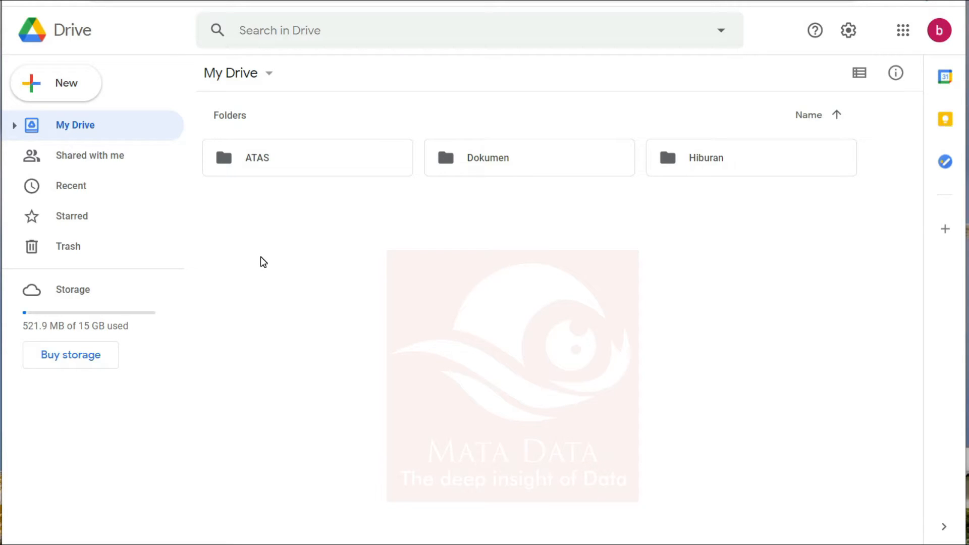
left_click_drag(251, 227, 805, 476)
left_click_drag(226, 194, 855, 508)
left_click_drag(213, 199, 852, 512)
left_click_drag(212, 195, 850, 501)
- Create a folder named "Pendaftaran Lomba Menulis" in My Drive and open it
right_click(276, 258)
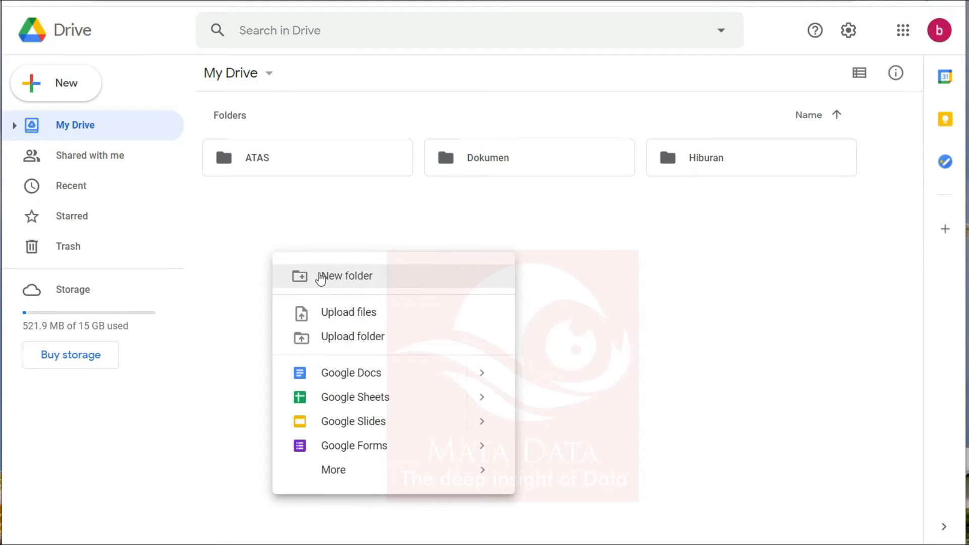
left_click(322, 276)
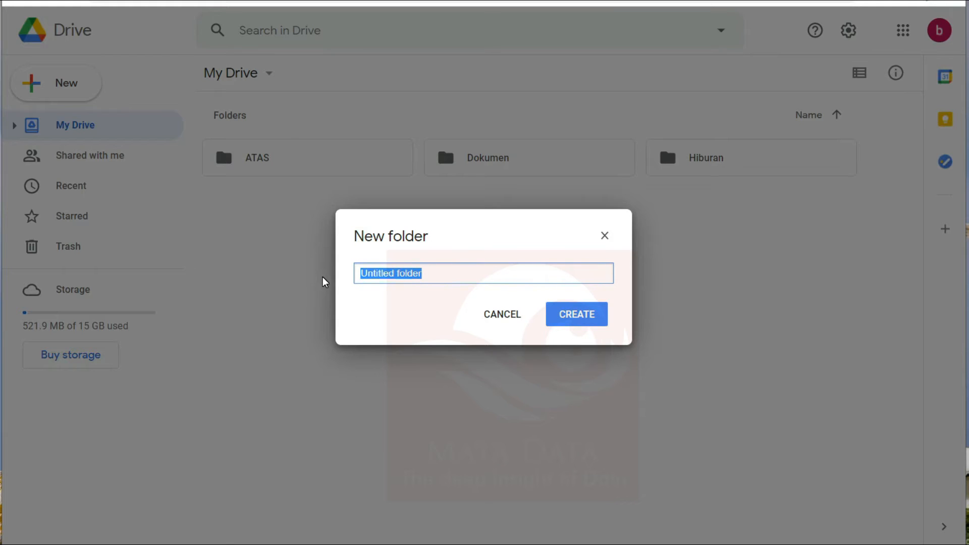
type("Pendaftaran Lomba Mn")
key("BackSpace")
type("enu")
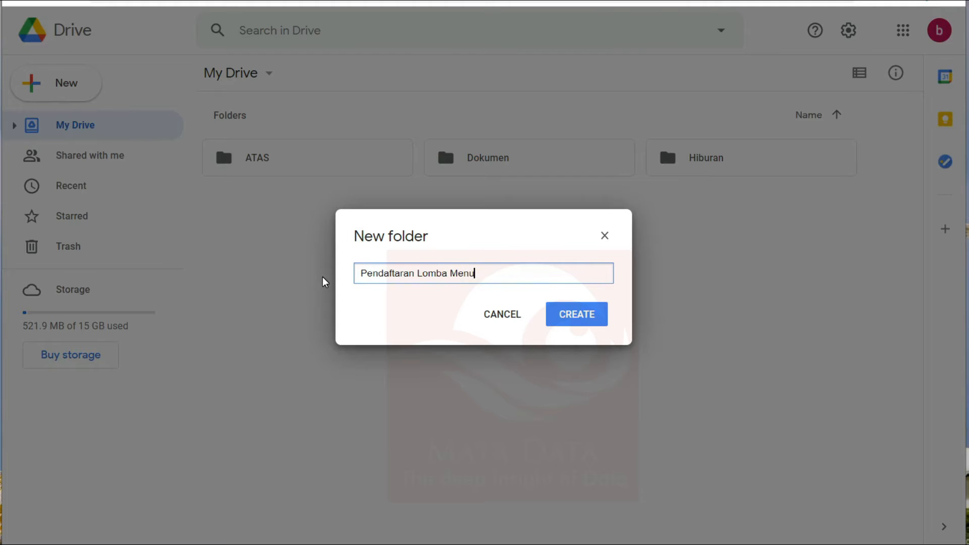
type("lis")
key("Return")
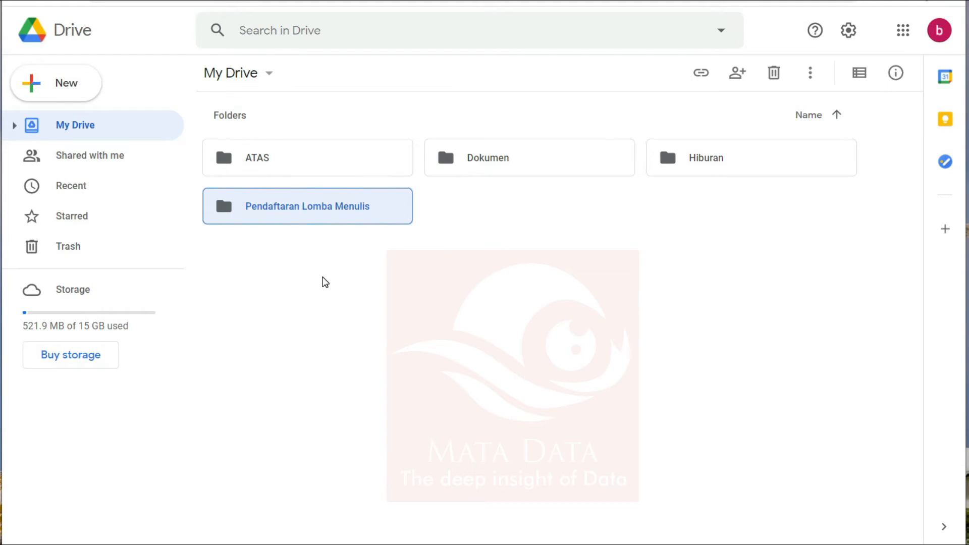
left_click(325, 298)
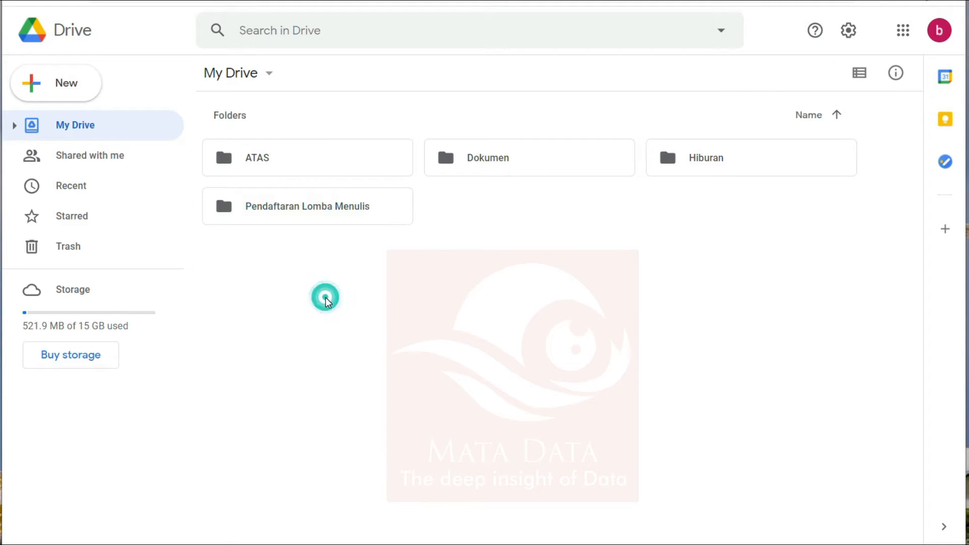
double_click(297, 211)
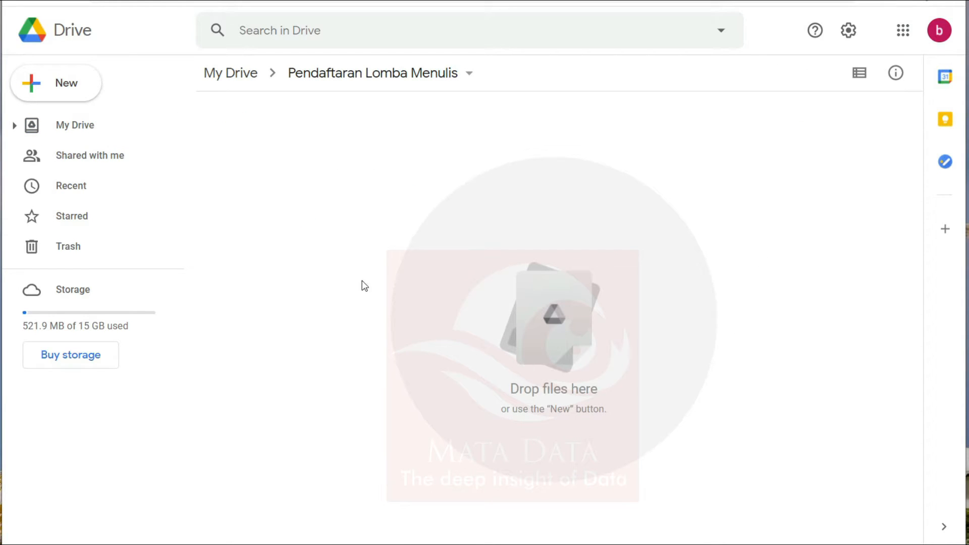
left_click(223, 156)
right_click(224, 157)
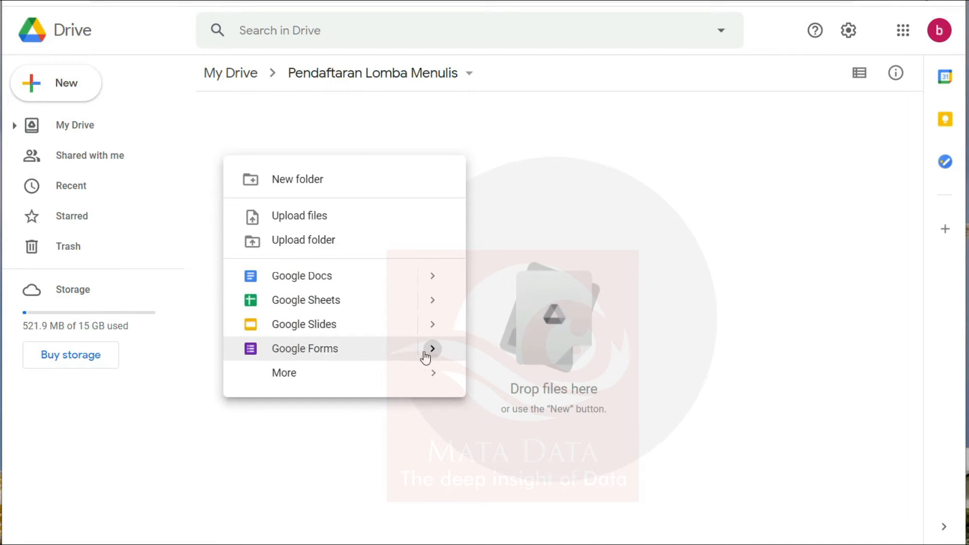
mouse_move(433, 355)
left_click(233, 134)
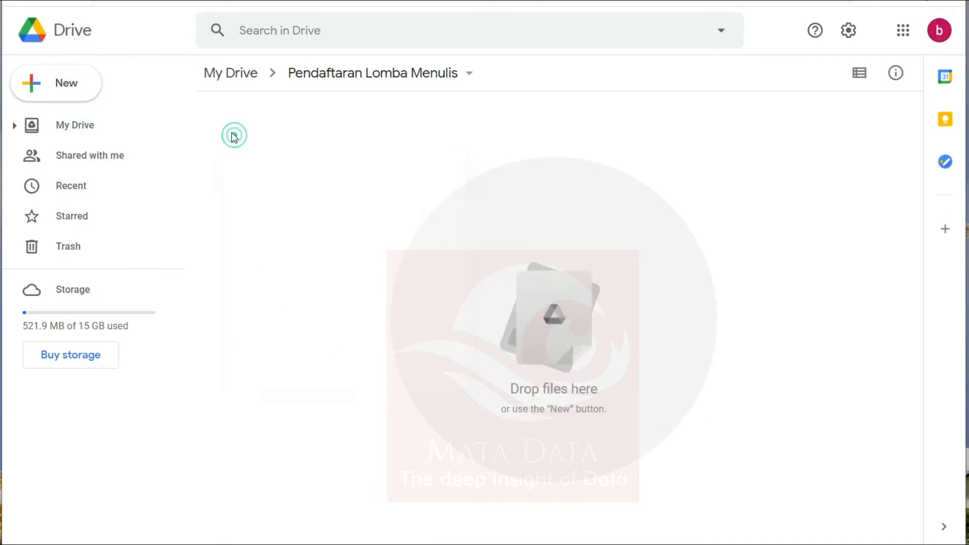
left_click(58, 91)
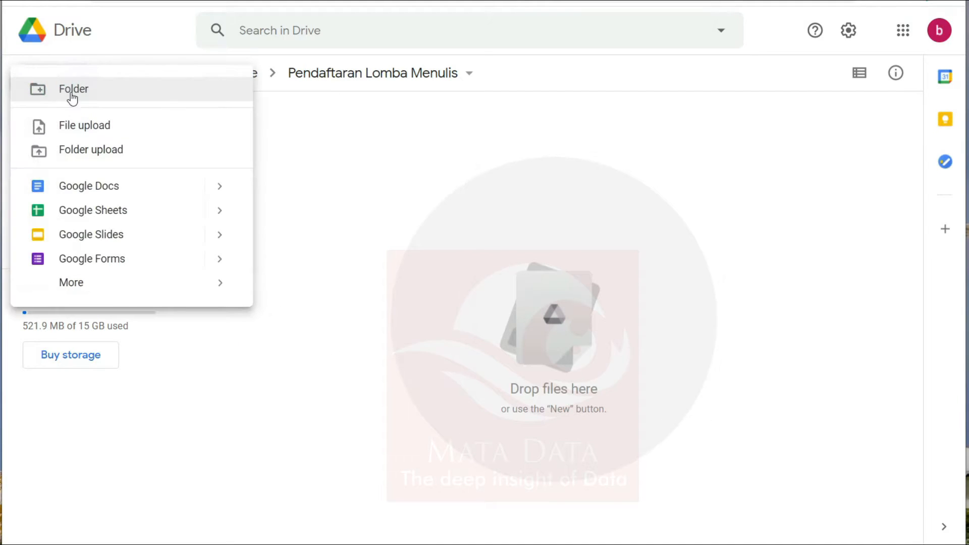
mouse_move(219, 264)
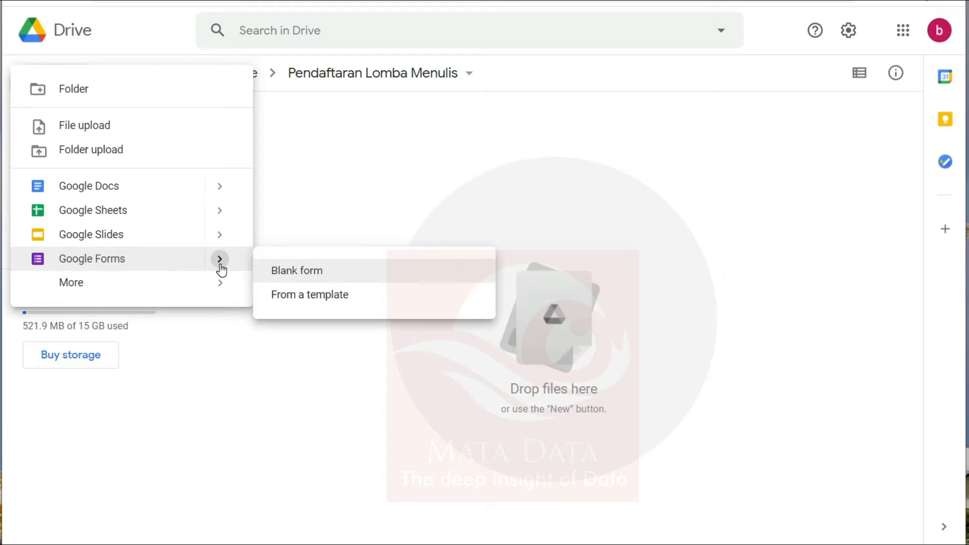
left_click(359, 149)
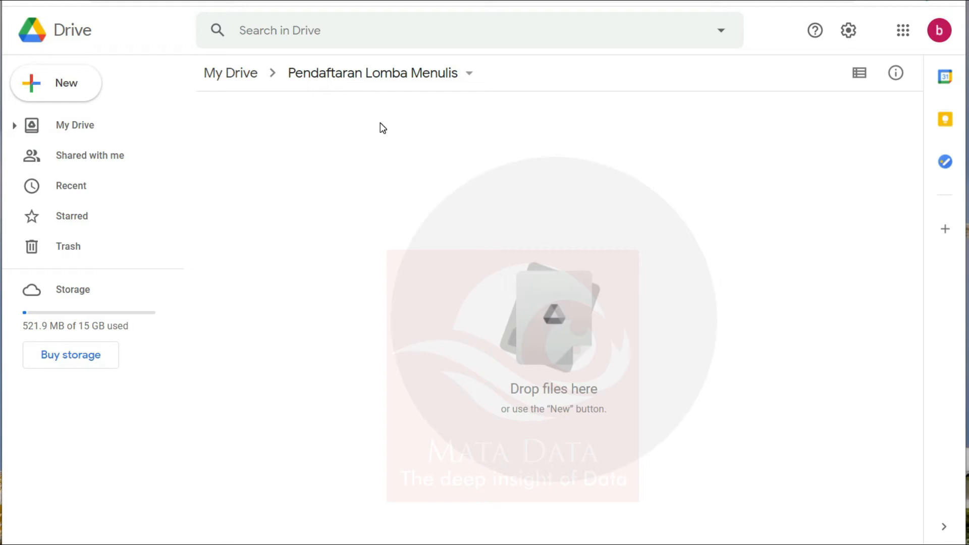
- Create a Google Form in the folder from the Event Registration template in the Personal section
right_click(272, 217)
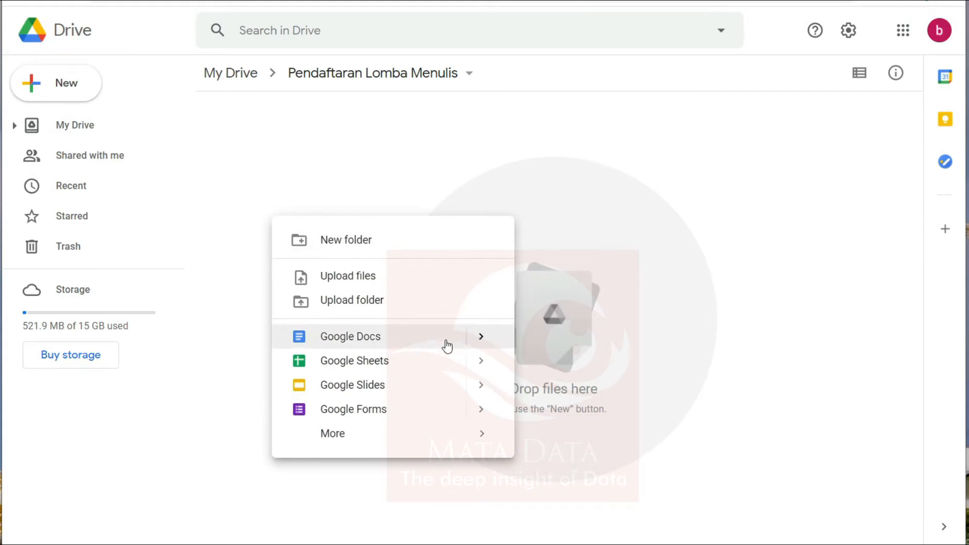
mouse_move(493, 415)
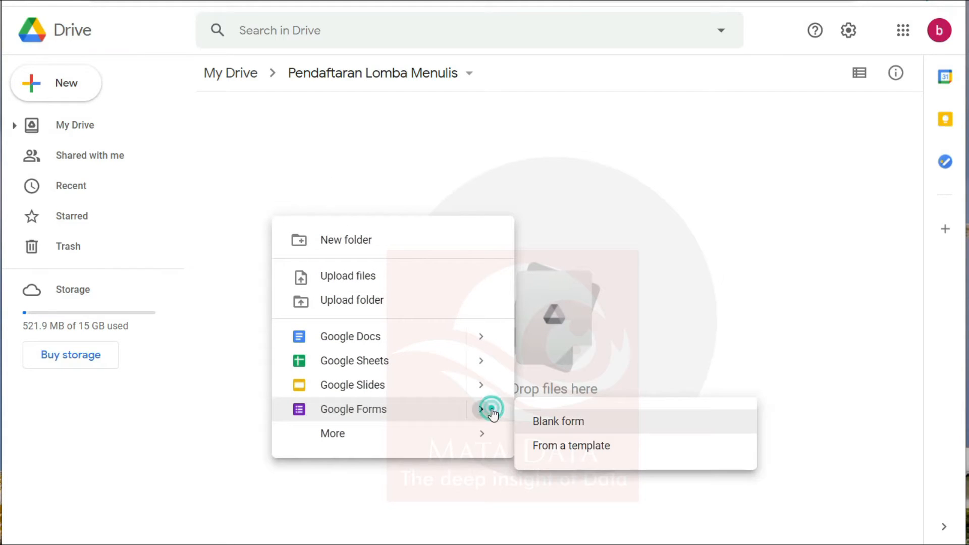
left_click(581, 453)
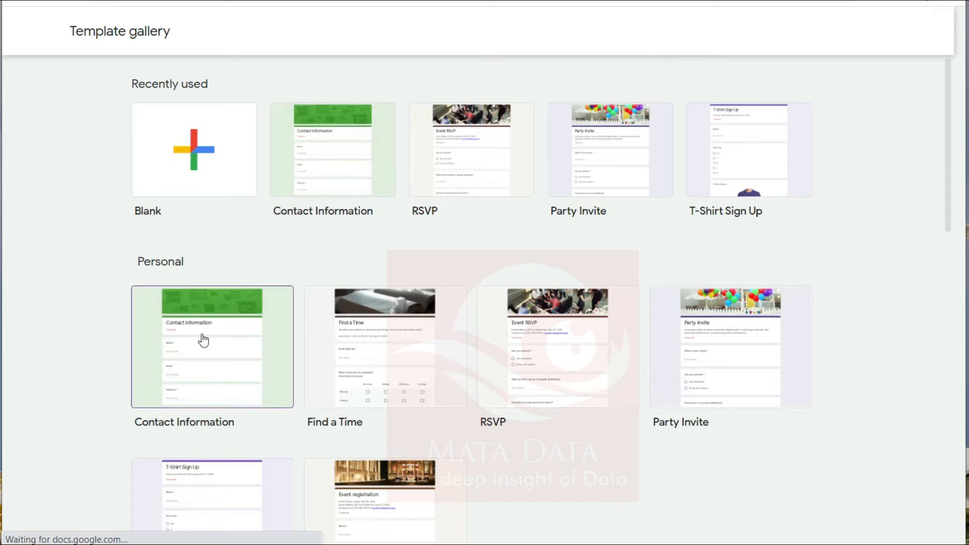
scroll(194, 358, "down", 1)
scroll(193, 367, "down", 2)
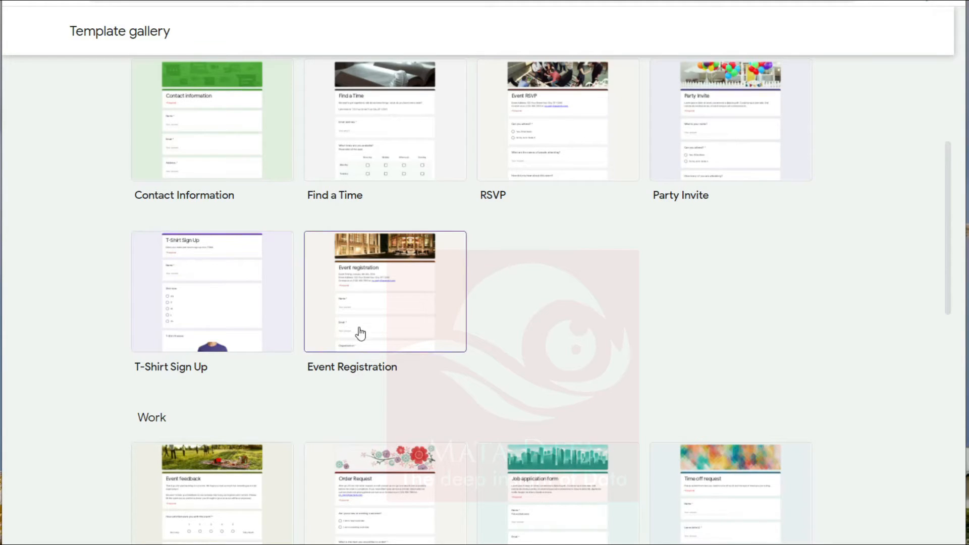
left_click(363, 309)
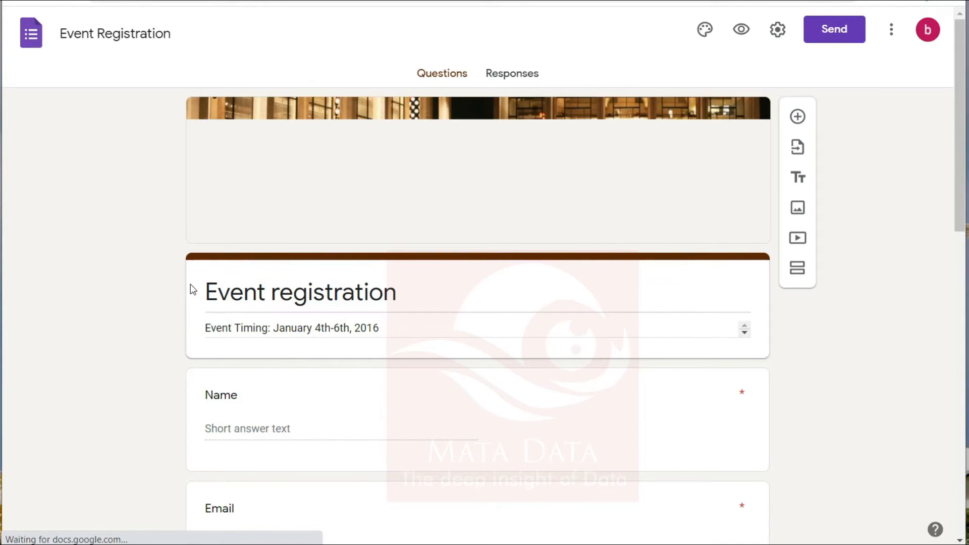
- Look through the template form's header, description and all its questions, declining the offered Forms tour
scroll(321, 276, "down", 15)
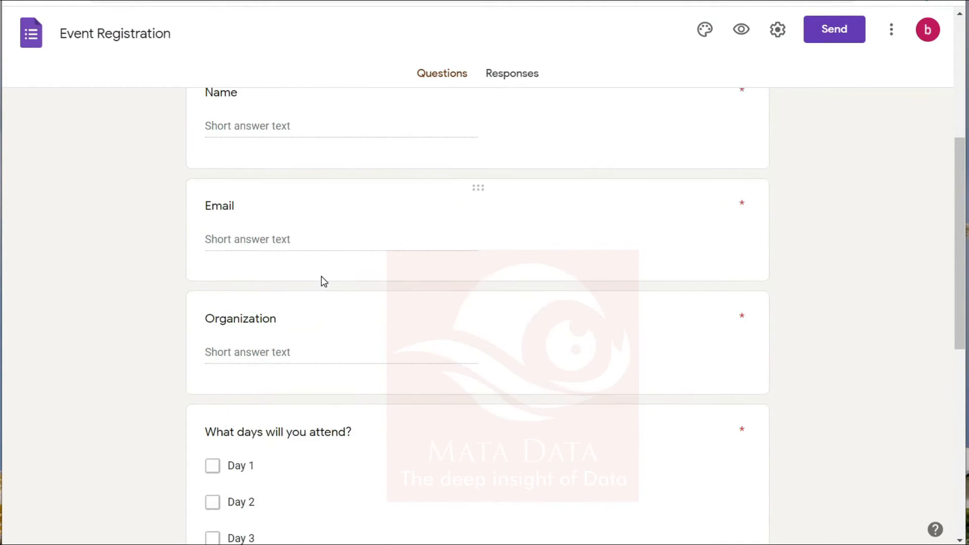
scroll(207, 332, "up", 15)
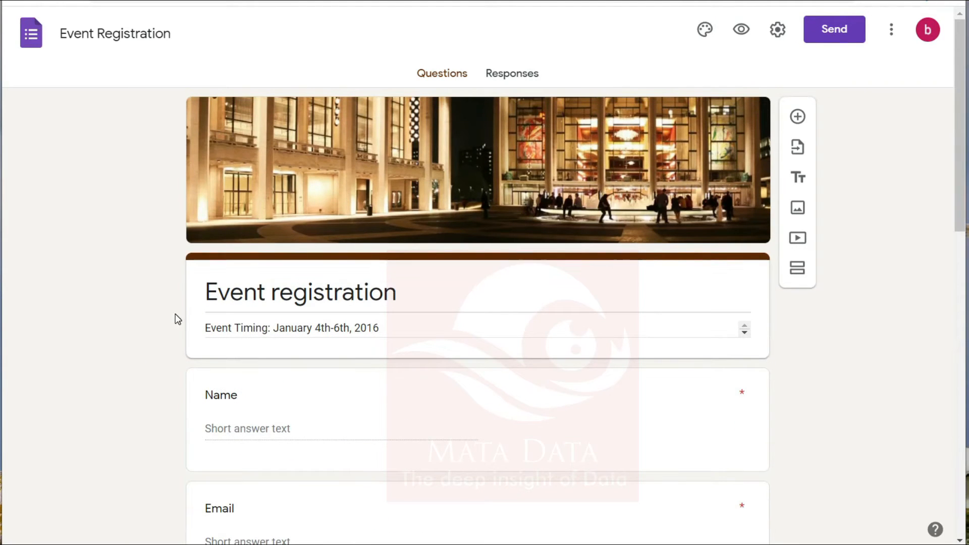
left_click(324, 332)
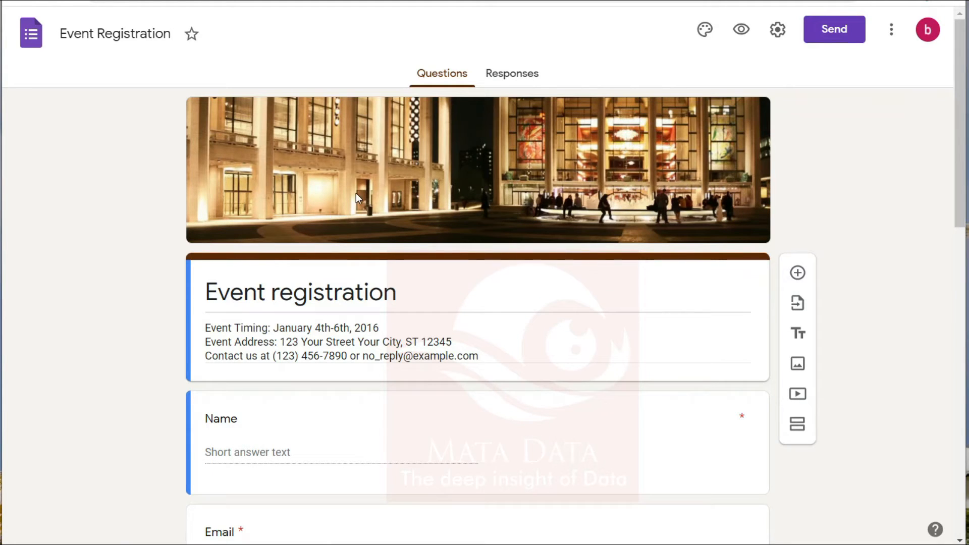
scroll(260, 256, "down", 5)
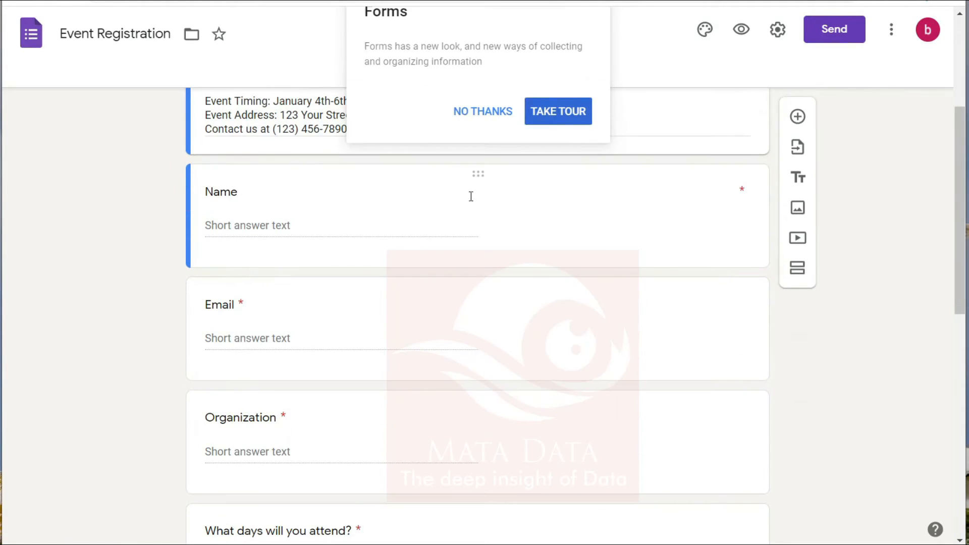
left_click(498, 112)
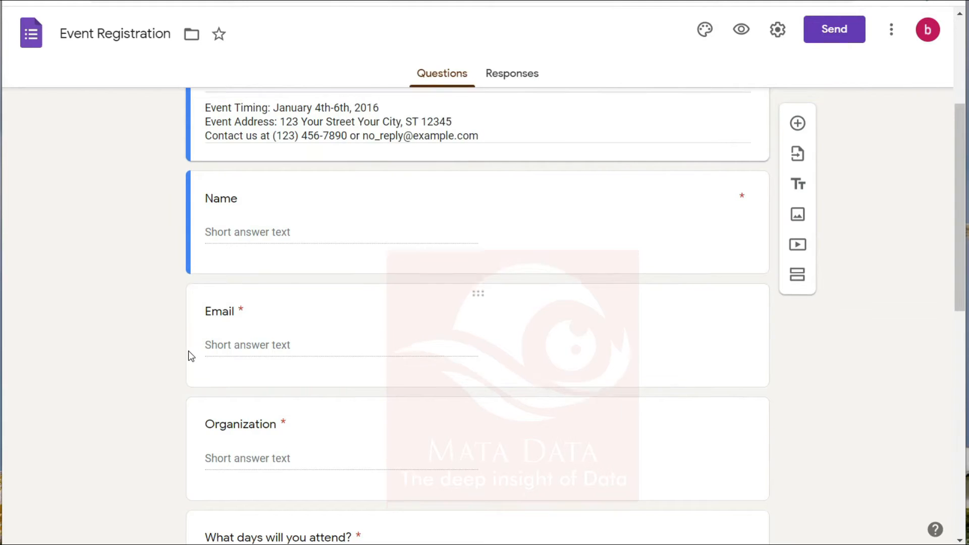
scroll(189, 350, "up", 5)
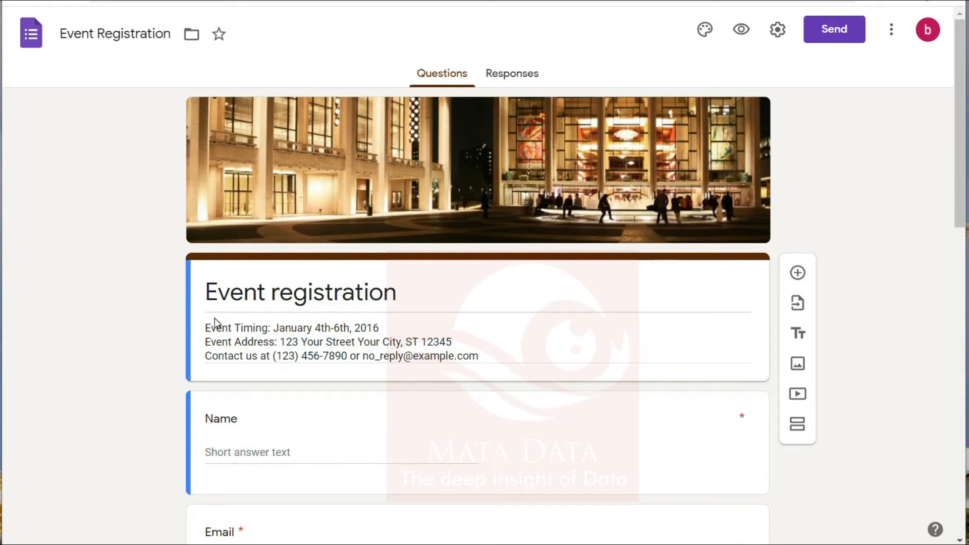
scroll(214, 318, "down", 3)
scroll(156, 393, "down", 3)
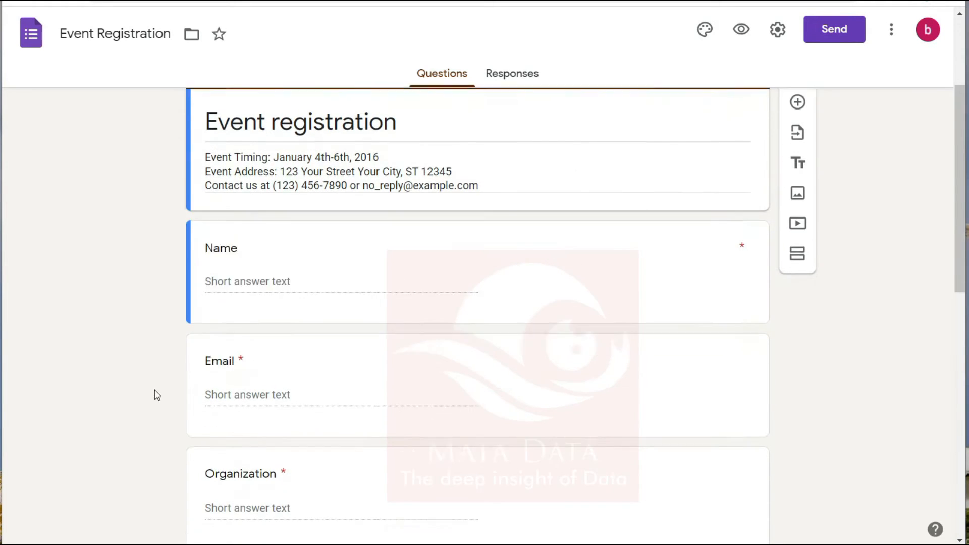
scroll(154, 386, "down", 10)
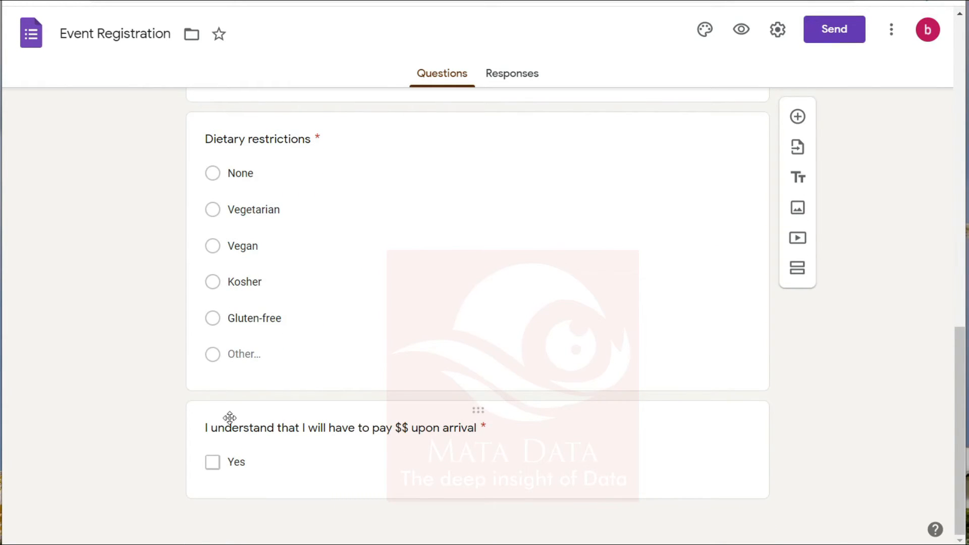
scroll(174, 402, "up", 11)
scroll(174, 402, "up", 5)
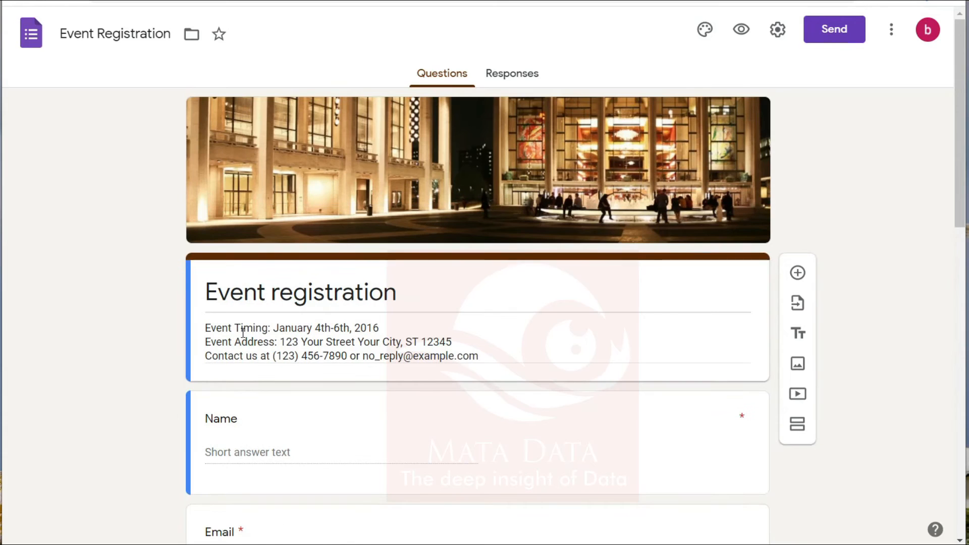
triple_click(220, 289)
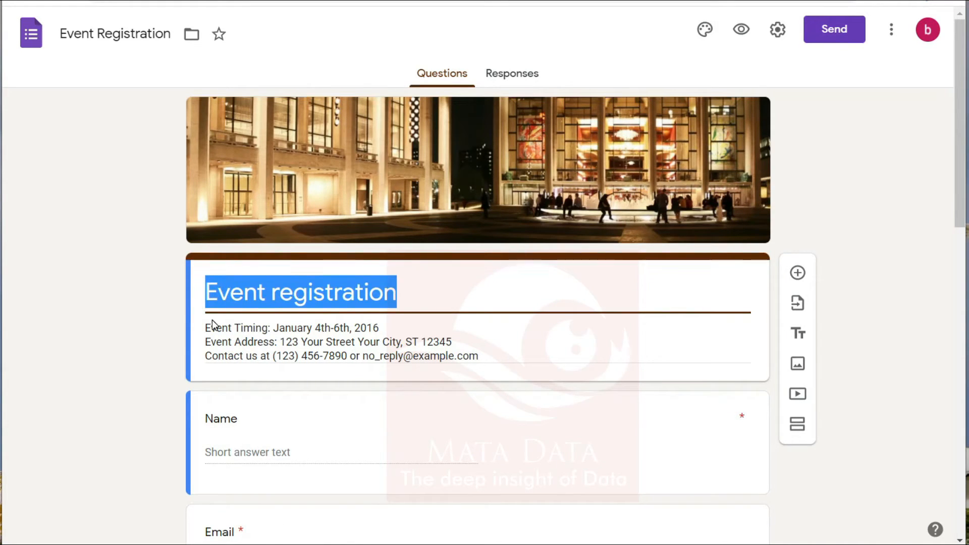
left_click(108, 37)
left_click(52, 196)
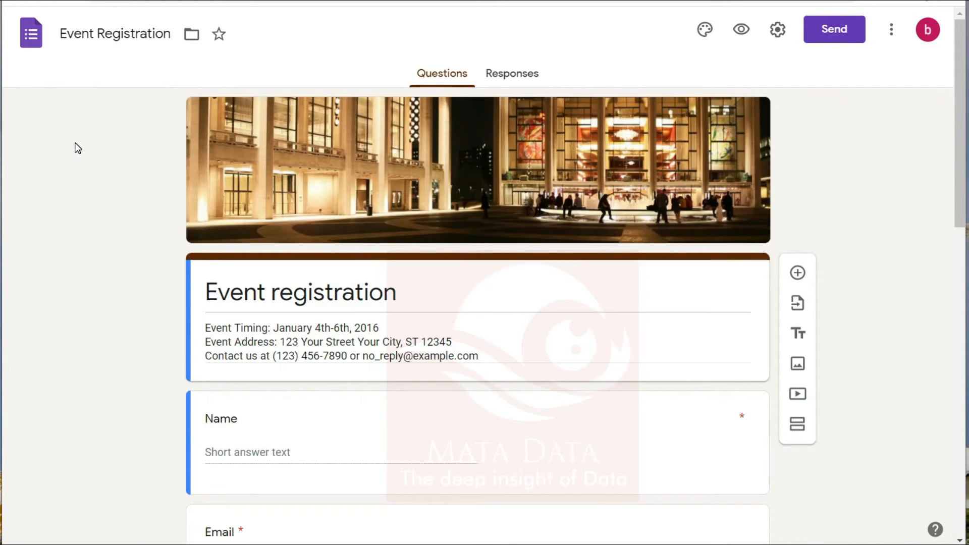
- Rename the form file to "Form Pendaftaran Lomba Menulis" and copy the new name
double_click(77, 34)
left_click(79, 35)
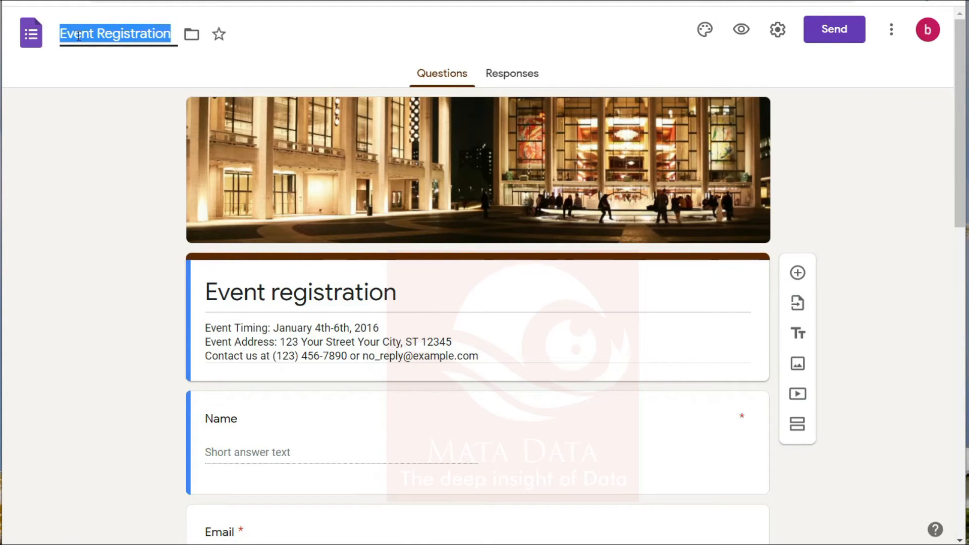
type("Pemda")
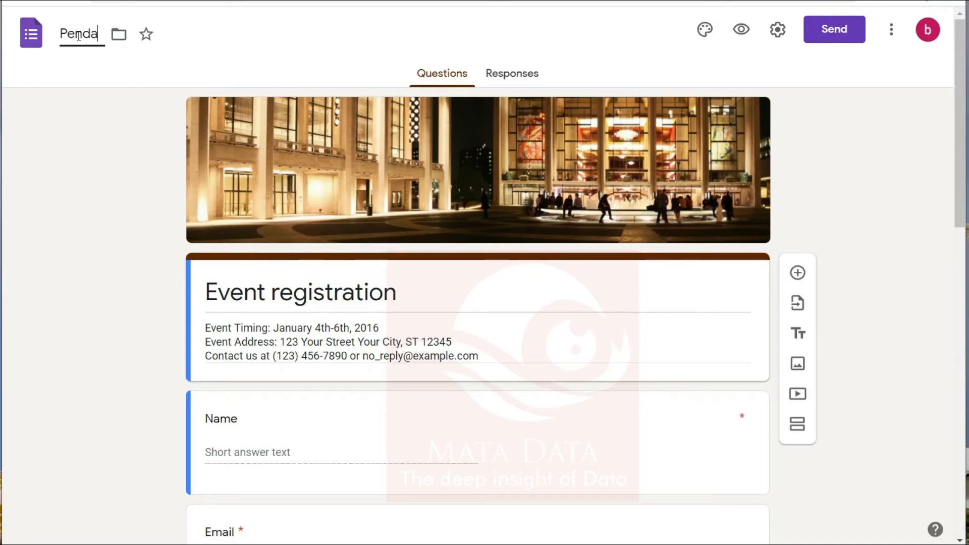
double_click(78, 34)
type("Form Pendaftaran Lo")
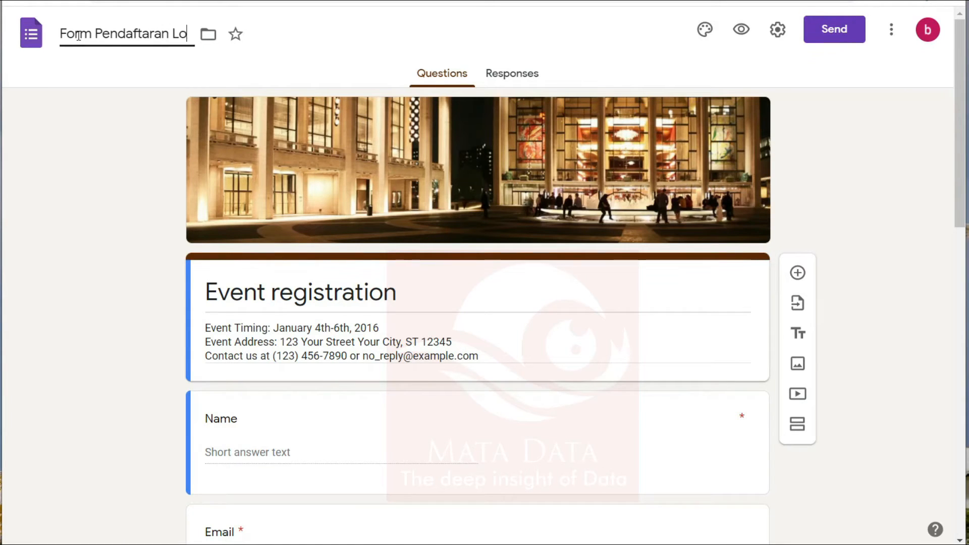
type("mba Menulis")
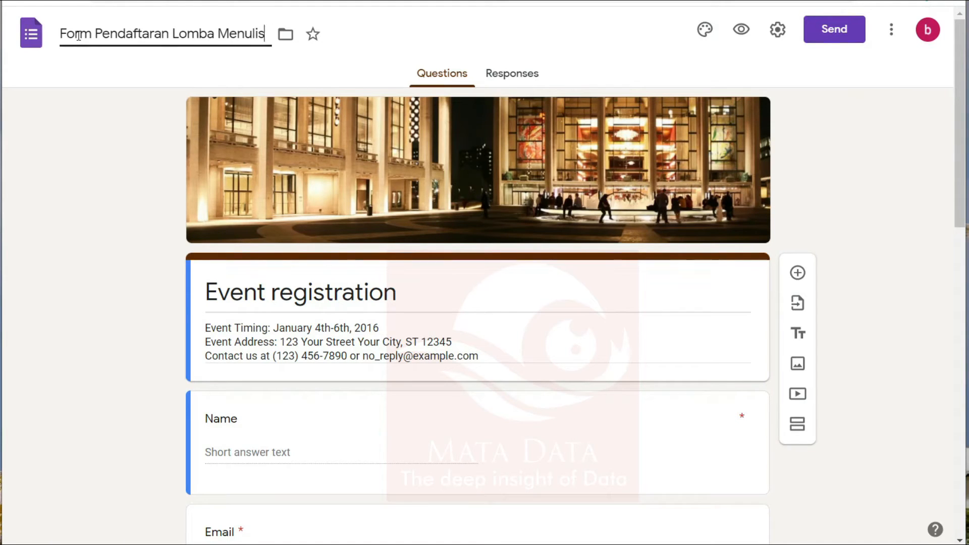
triple_click(78, 35)
key("ctrl+c")
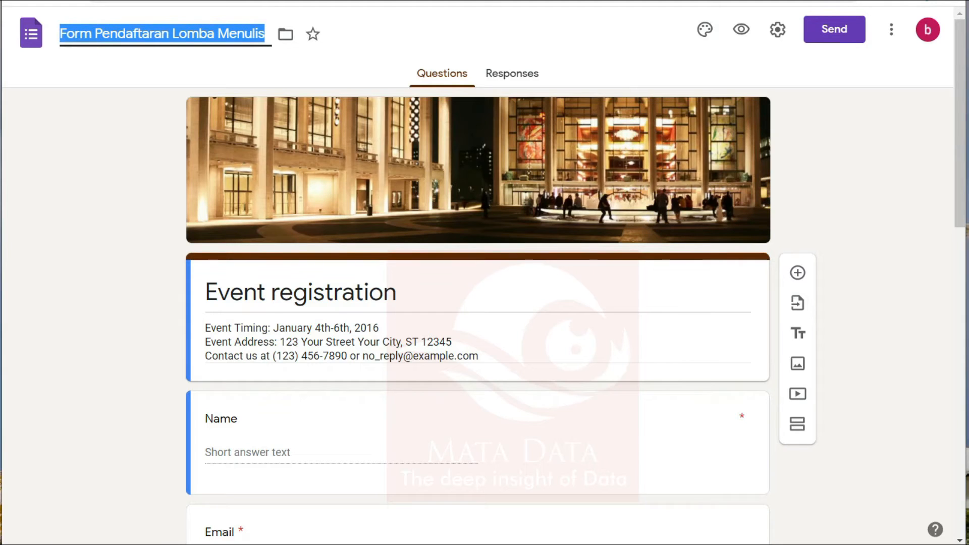
left_click(121, 171)
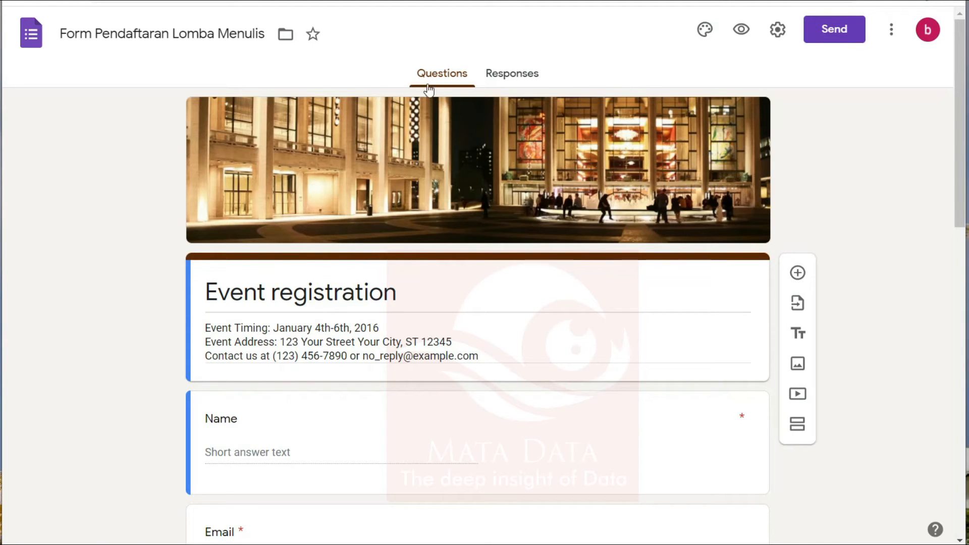
left_click(143, 39)
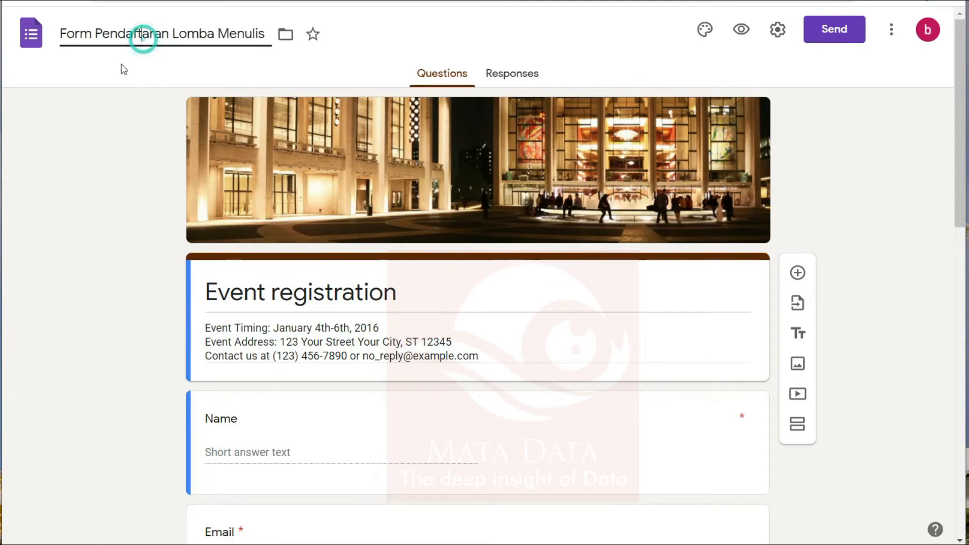
left_click(76, 182)
triple_click(154, 36)
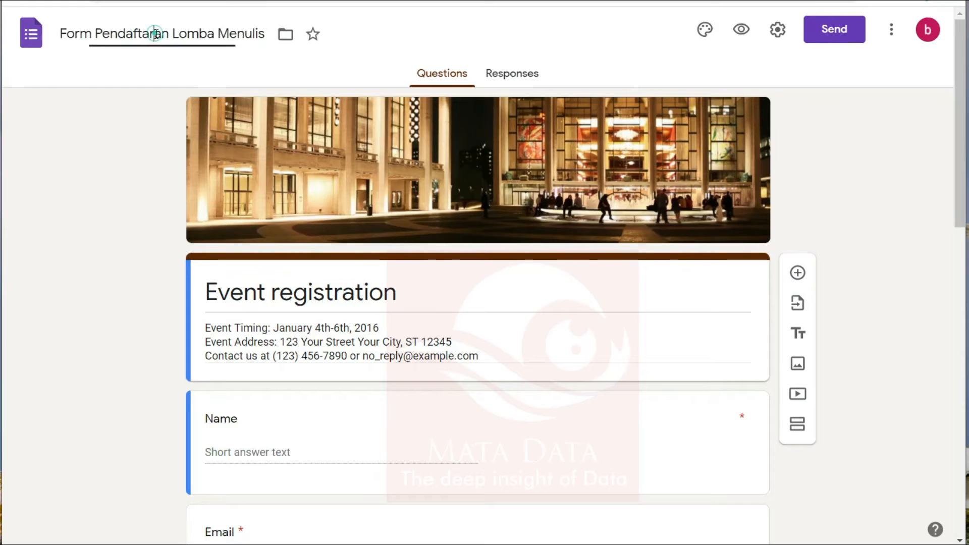
double_click(156, 34)
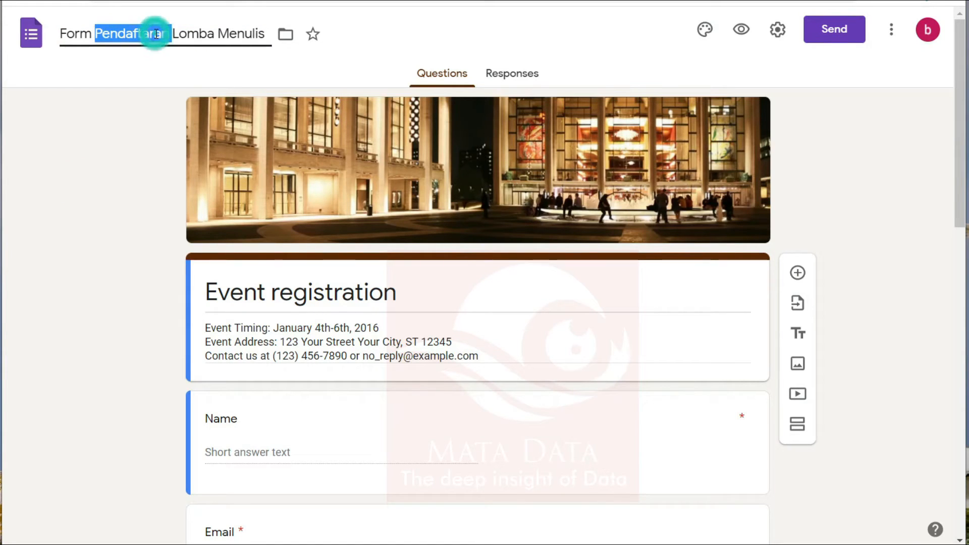
left_click(119, 126)
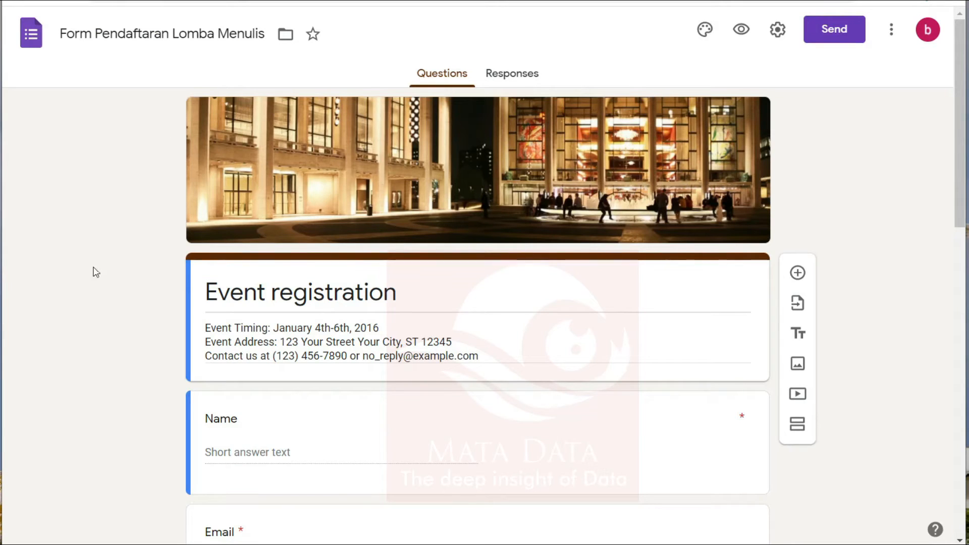
- Replace the form's "Event registration" title with the copied name "Form Pendaftaran Lomba Menulis"
triple_click(235, 284)
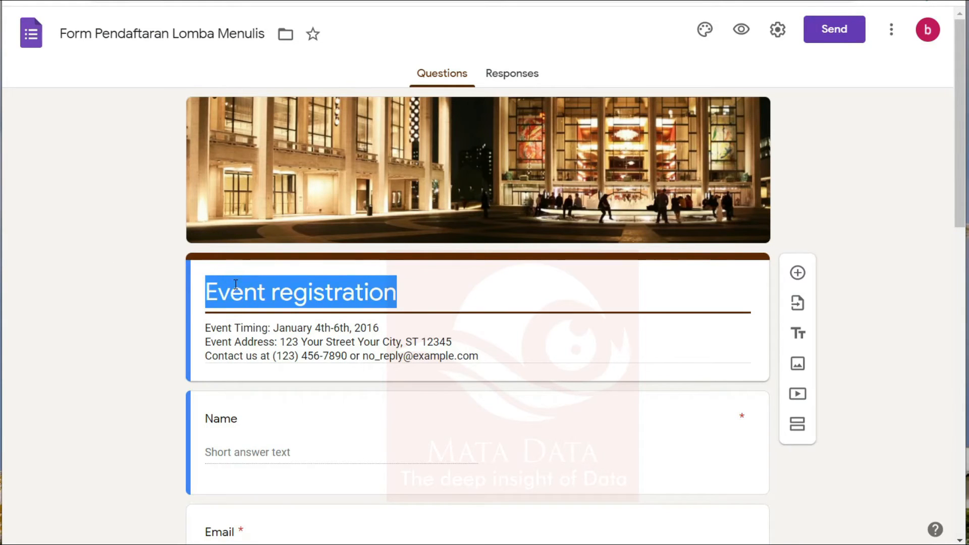
key("ctrl+v")
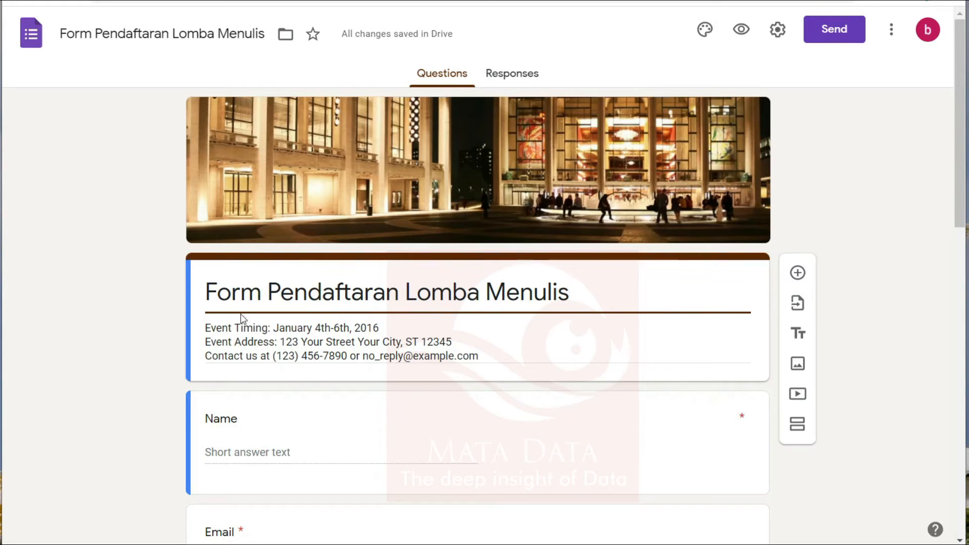
- Review the event timing, address and contact lines in the form's description
left_click(256, 329)
key("ctrl+a")
left_click(256, 329)
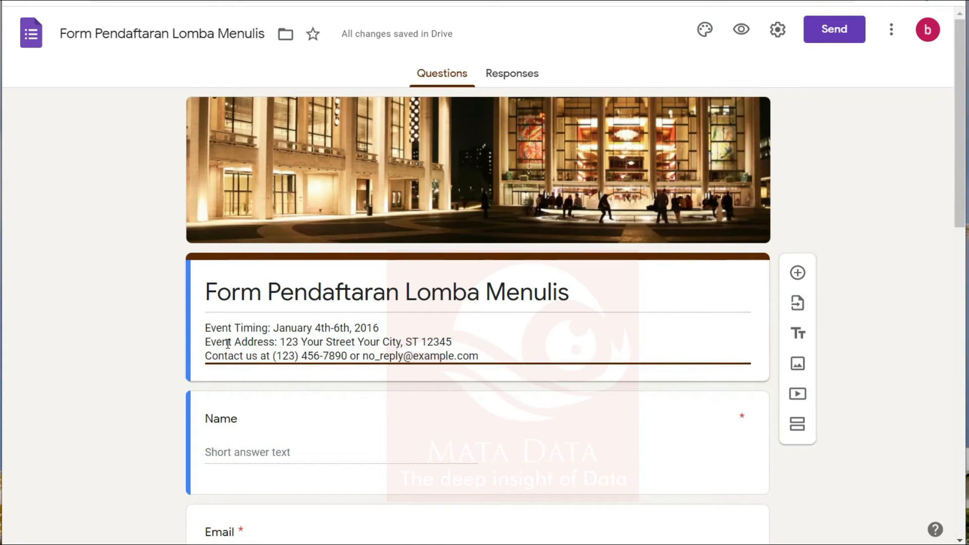
double_click(255, 328)
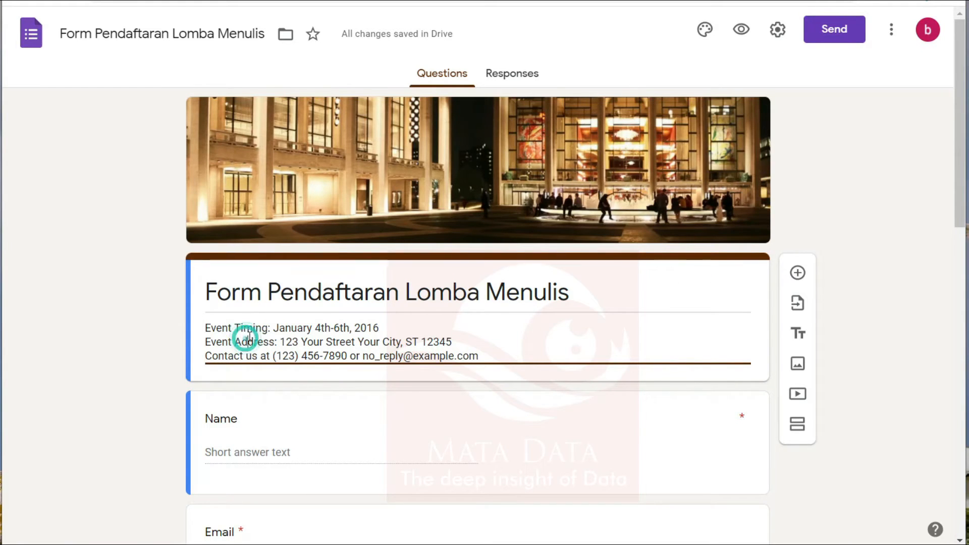
left_click(252, 338)
double_click(327, 342)
left_click(306, 332)
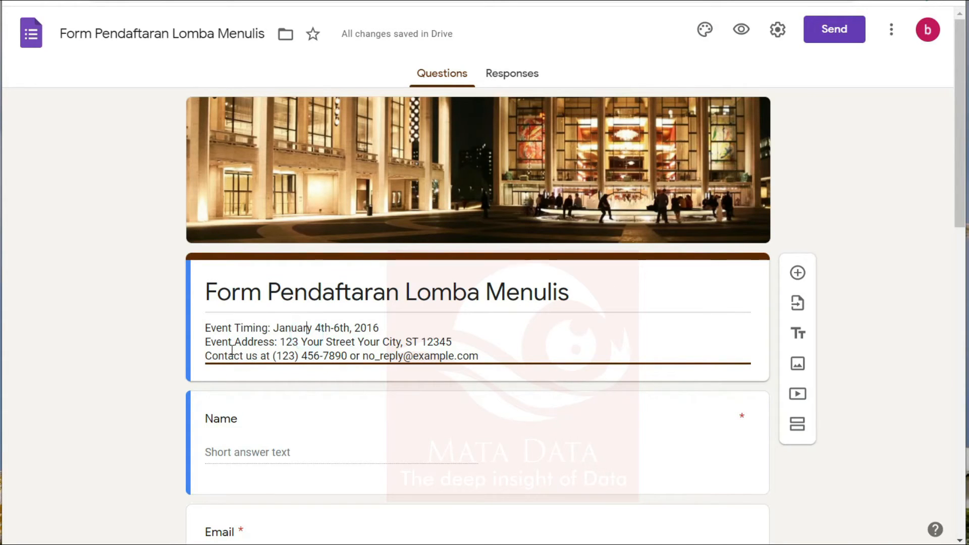
- Examine the answer type, validation and Required setting of the Name and Email questions, continuing to the Organization question
scroll(232, 349, "down", 3)
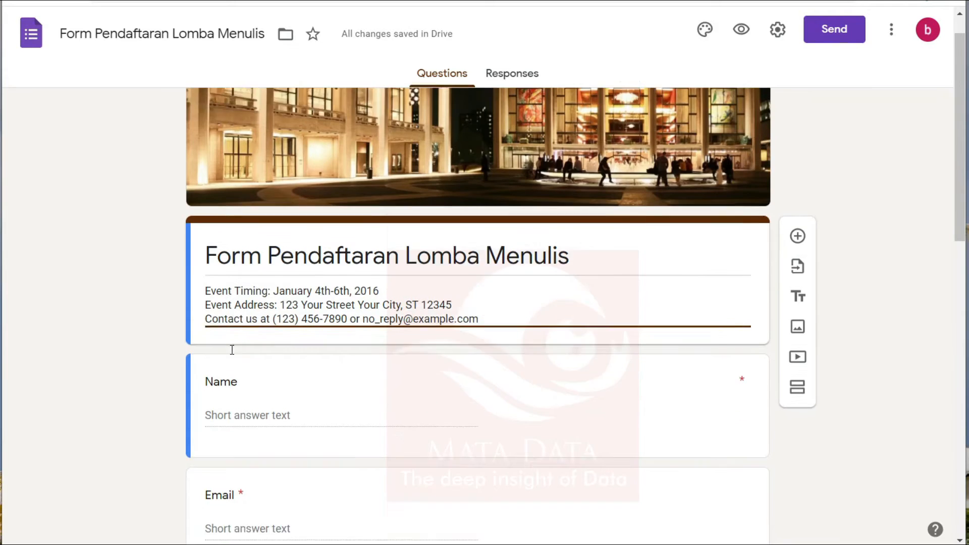
left_click(235, 374)
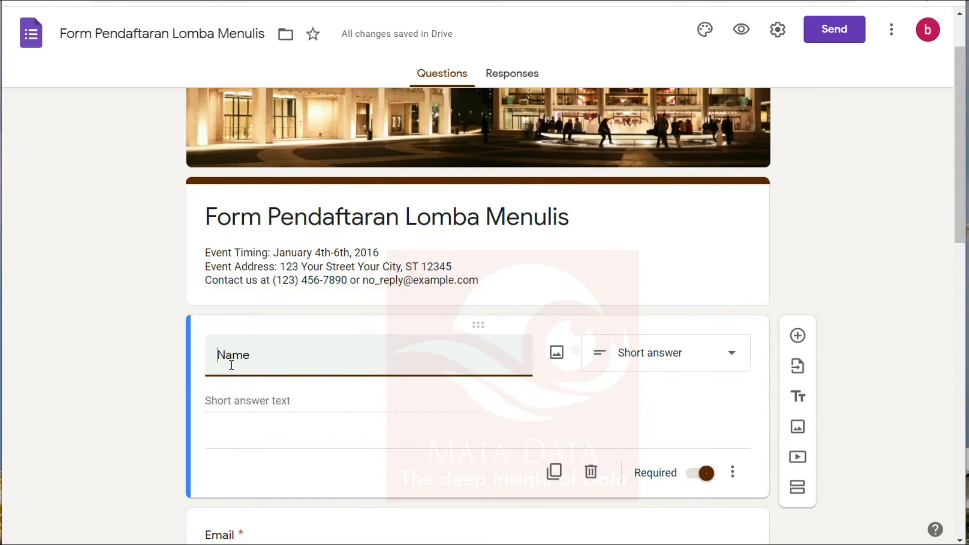
left_click(261, 357)
scroll(263, 356, "down", 3)
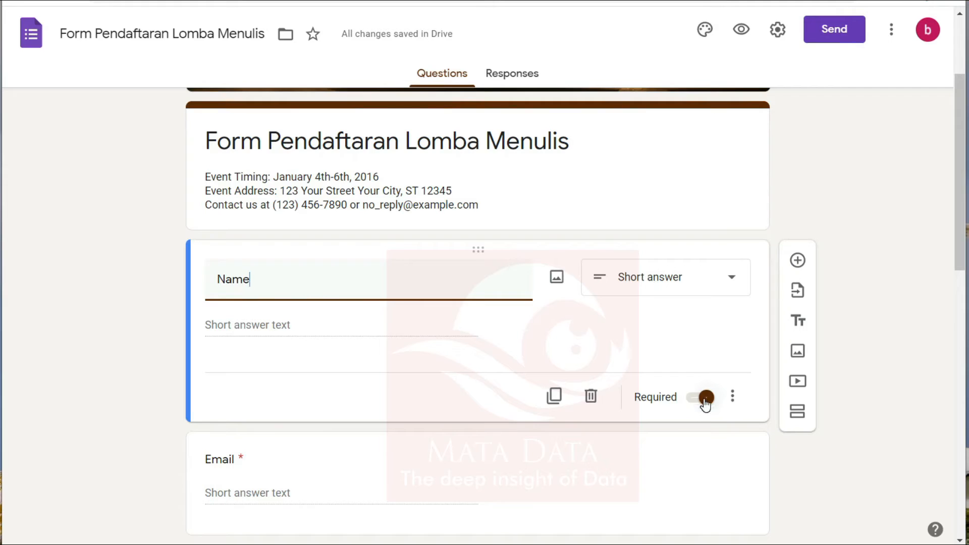
left_click(269, 325)
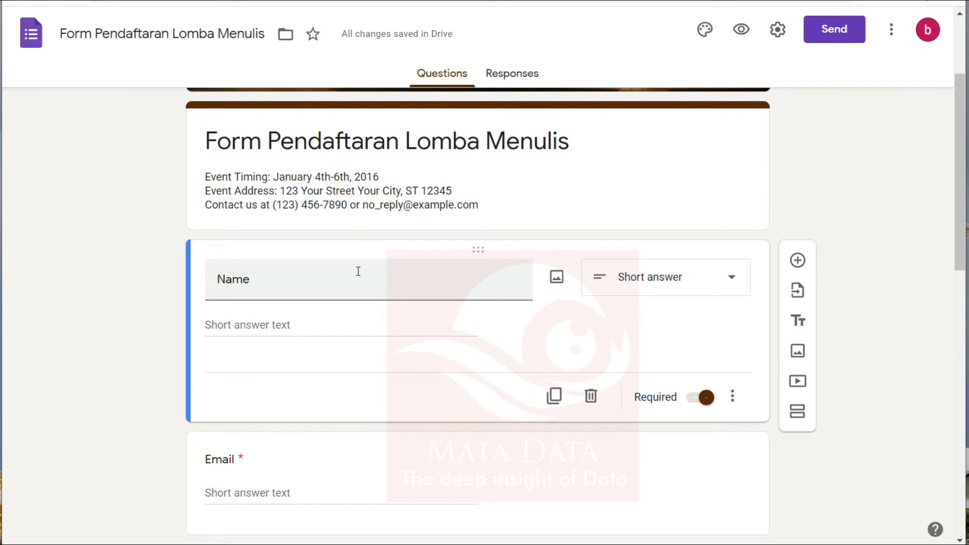
scroll(206, 291, "down", 3)
left_click(254, 355)
scroll(123, 374, "down", 5)
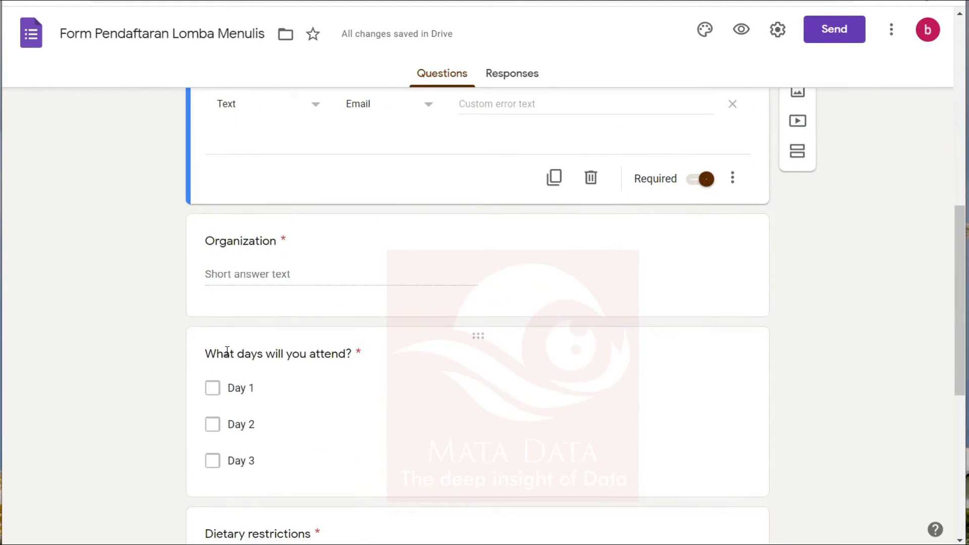
scroll(151, 331, "down", 1)
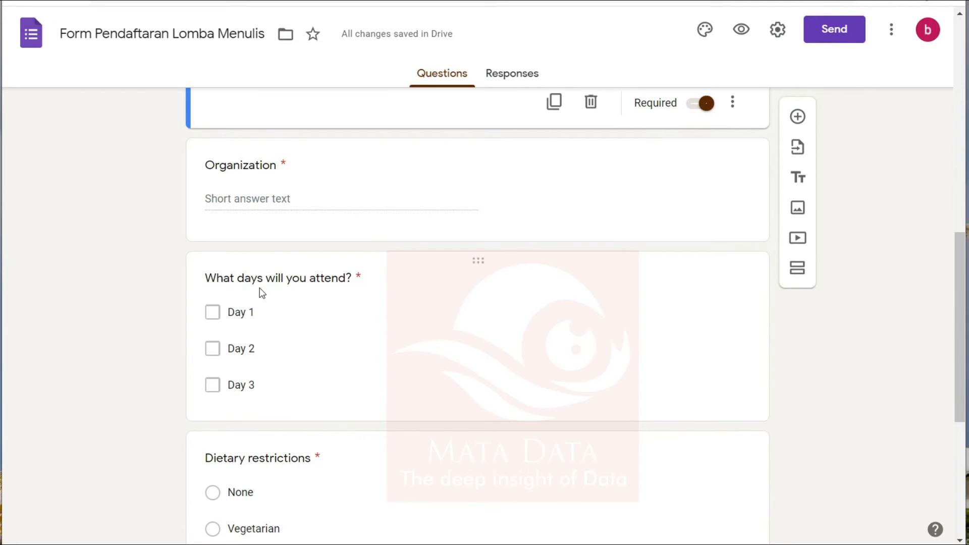
- Open the "What days will you attend?" question and examine its wording and day checkboxes
left_click(313, 287)
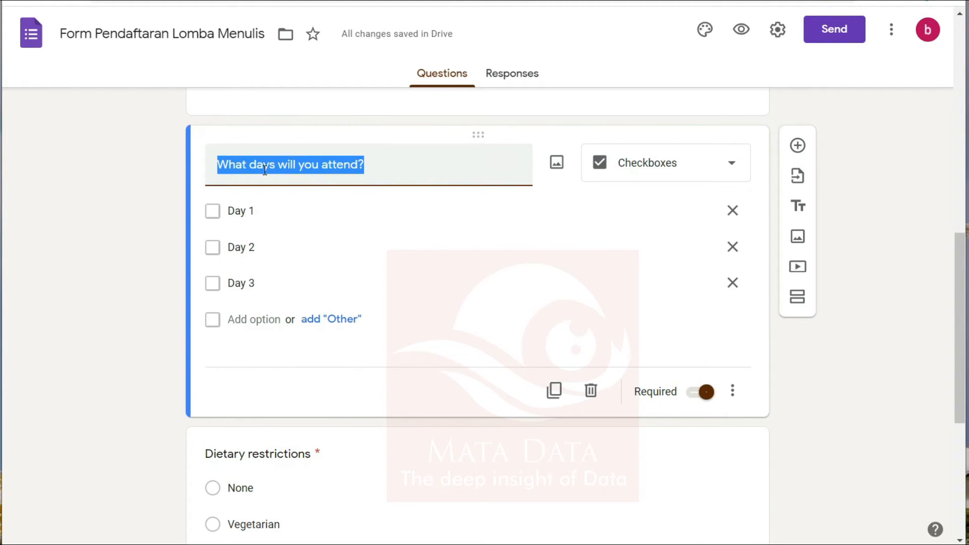
left_click(332, 171)
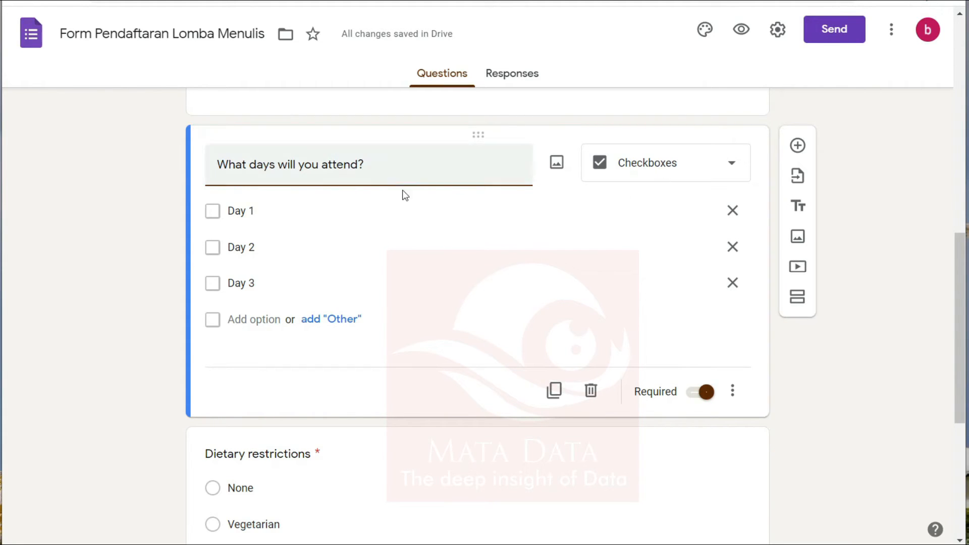
left_click(214, 216)
left_click(214, 249)
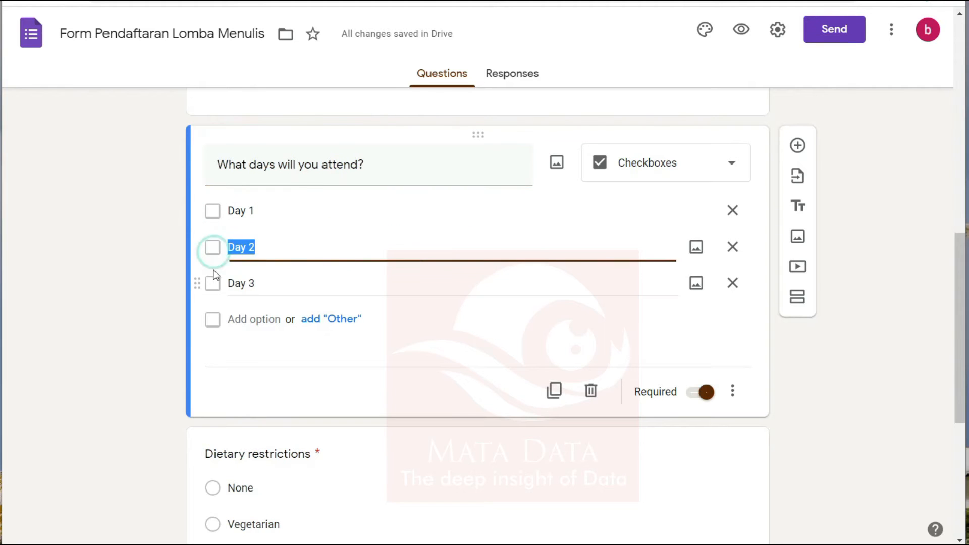
left_click(213, 283)
left_click(216, 247)
left_click(218, 211)
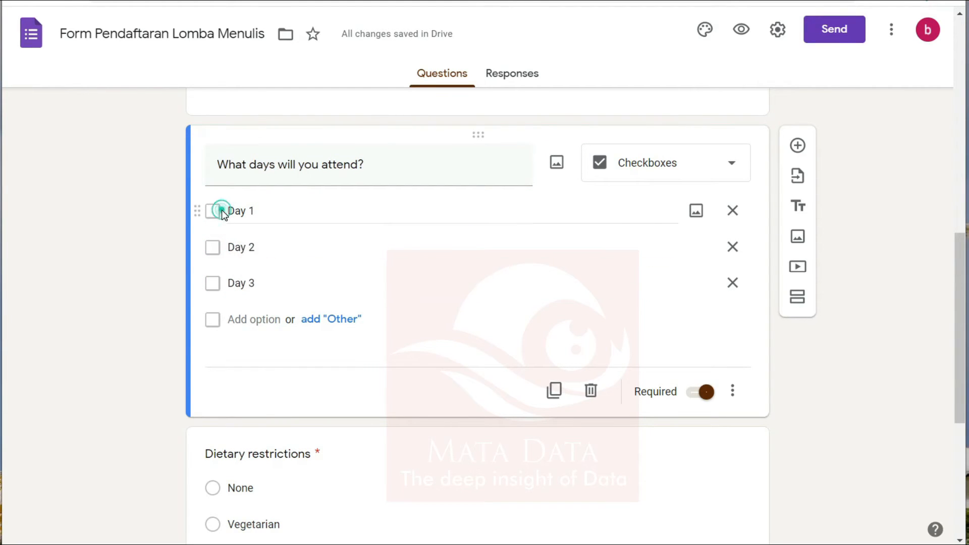
- Try the Multiple choice type on the "What days will you attend?" question, and set it back to Checkboxes
left_click(645, 170)
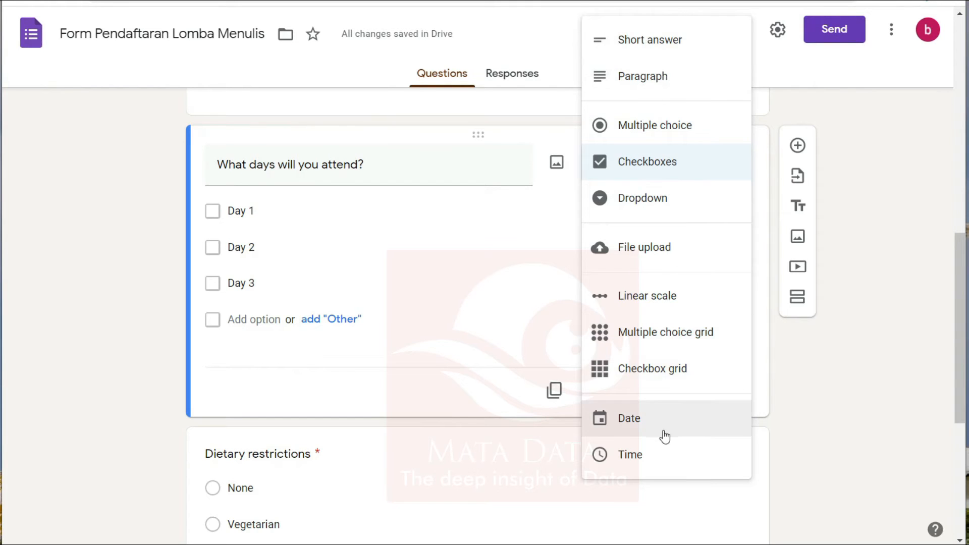
left_click(657, 127)
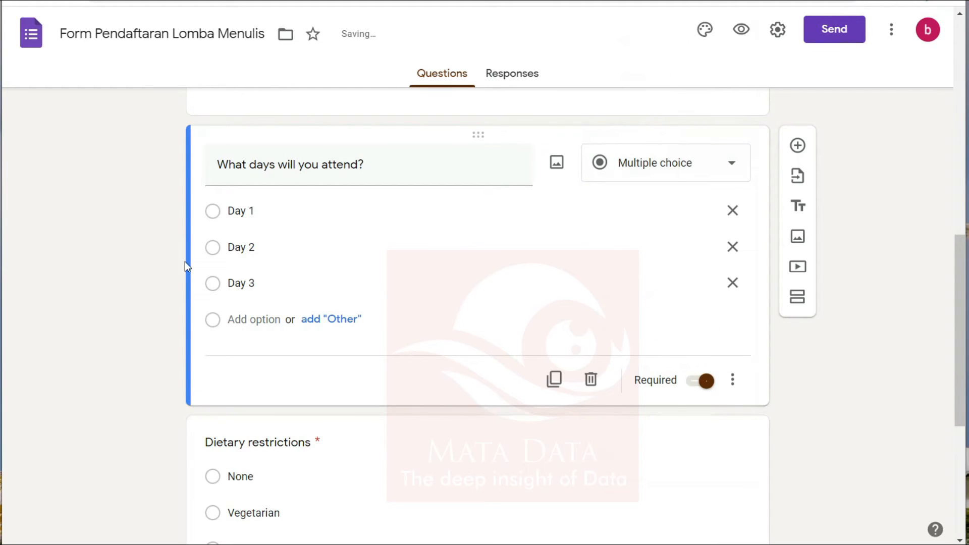
left_click(217, 211)
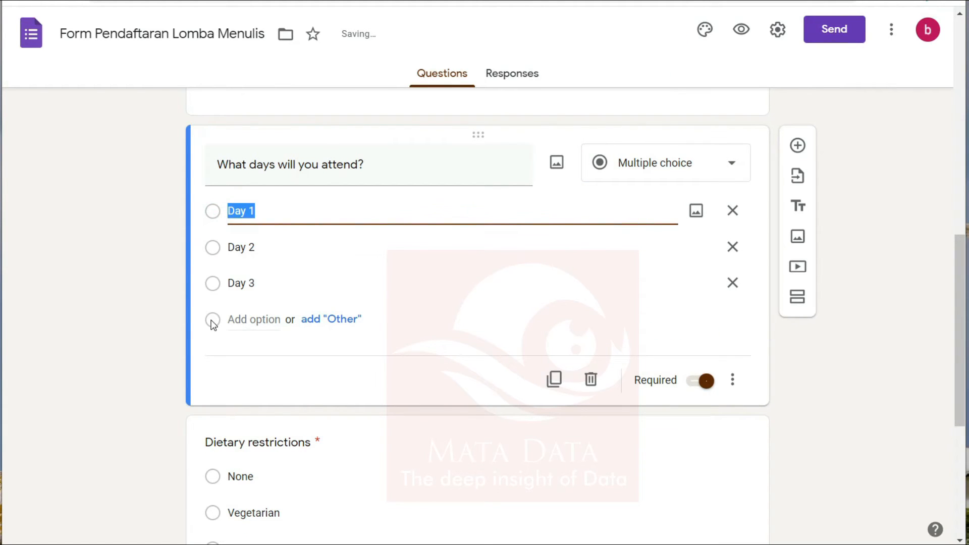
scroll(143, 295, "down", 3)
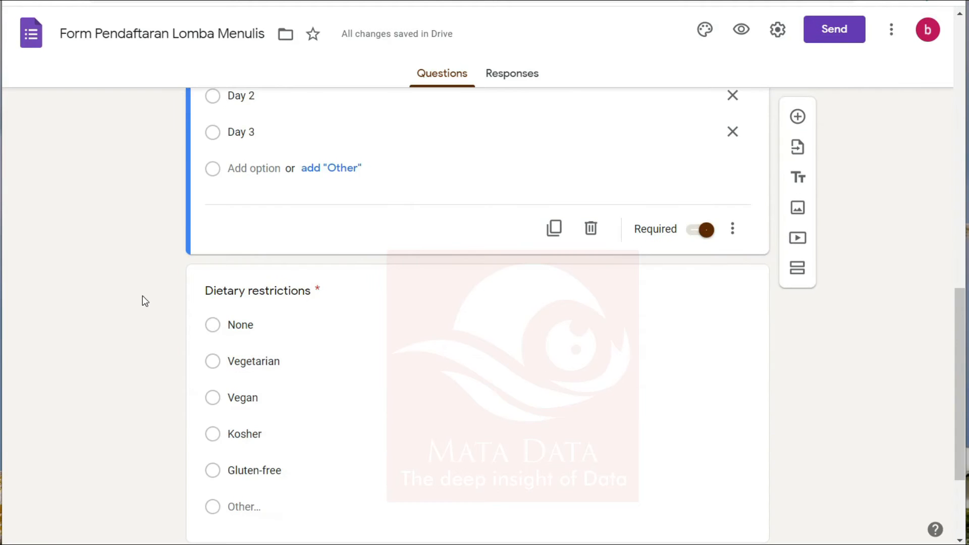
scroll(142, 296, "down", 2)
scroll(142, 295, "up", 4)
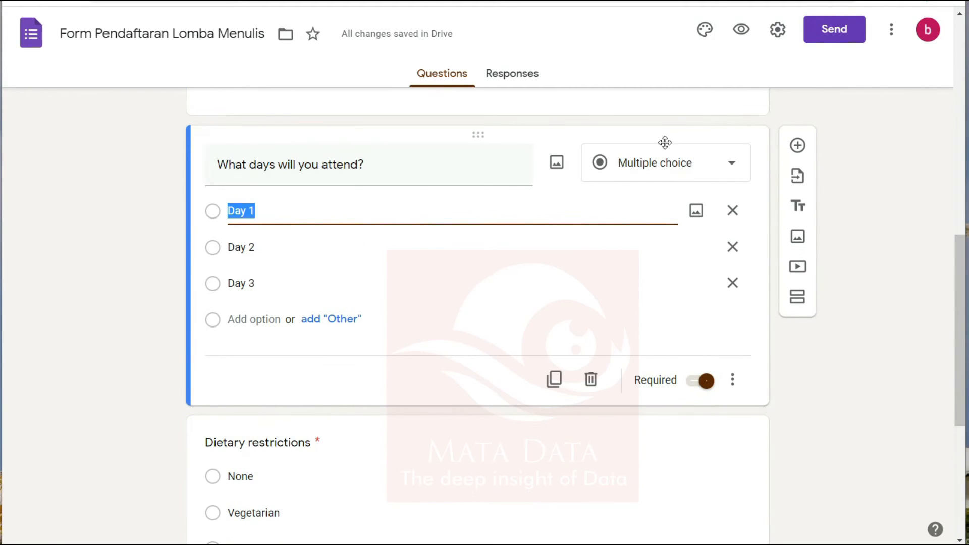
left_click(696, 164)
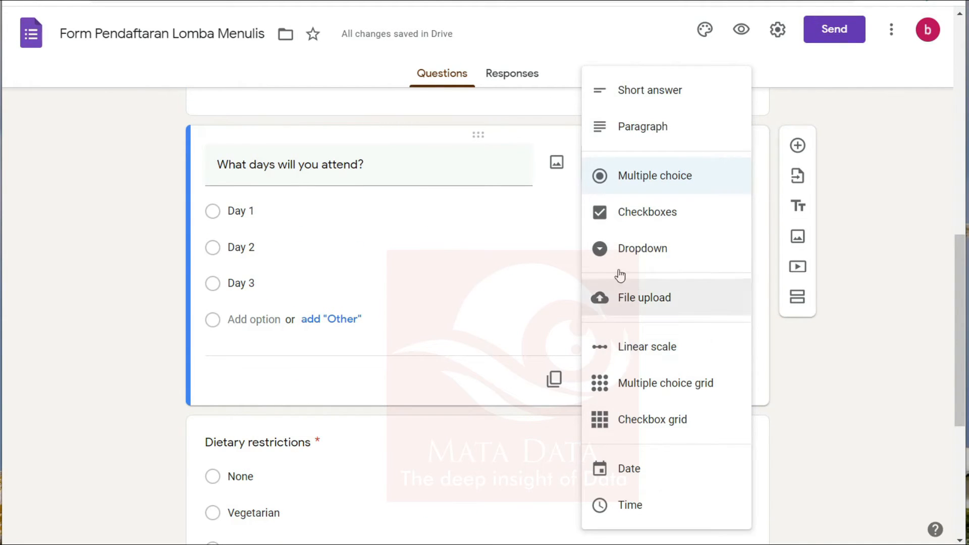
scroll(641, 296, "down", 3)
scroll(648, 429, "up", 5)
left_click(644, 216)
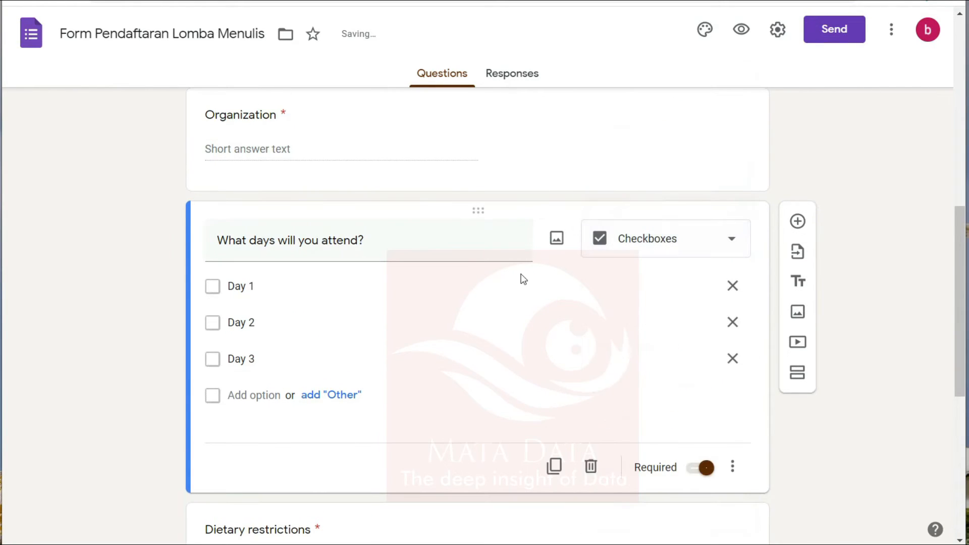
- Examine the Dietary restrictions options and the payment acknowledgement question, comparing them with the rest of the form
scroll(180, 322, "down", 6)
left_click(274, 231)
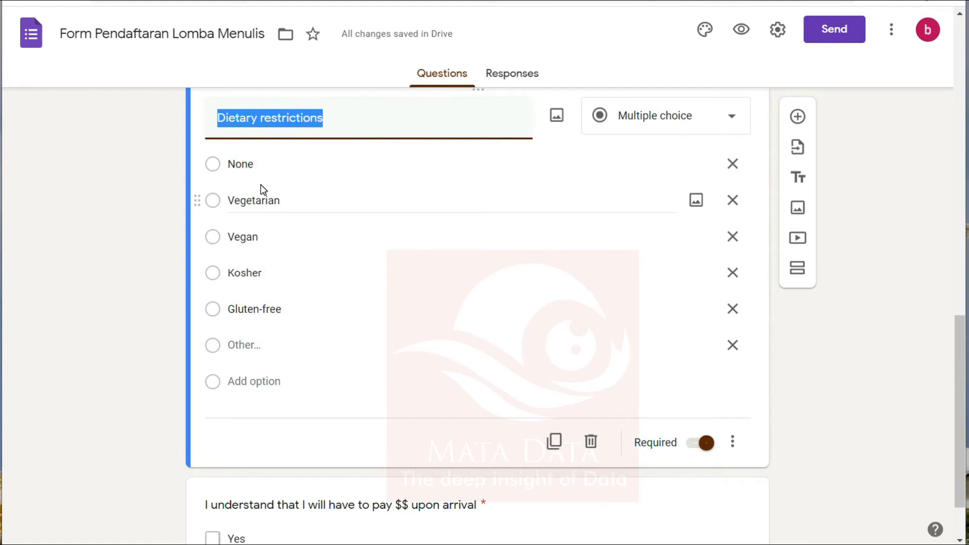
scroll(267, 227, "up", 2)
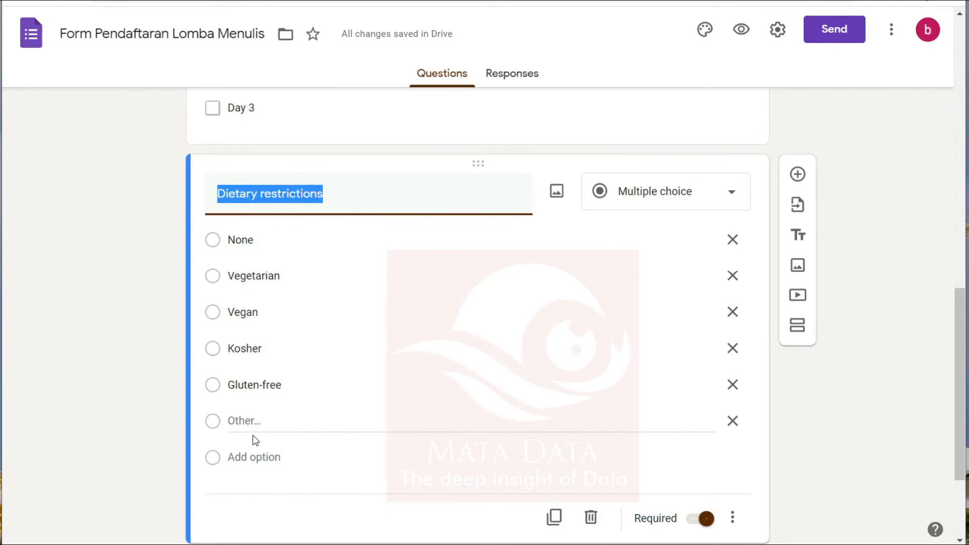
scroll(267, 298, "down", 3)
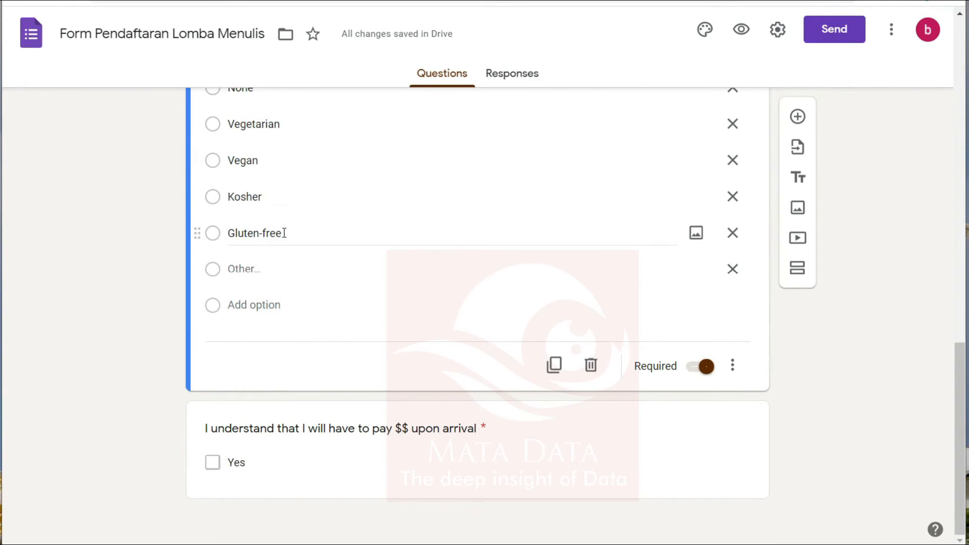
scroll(284, 232, "up", 6)
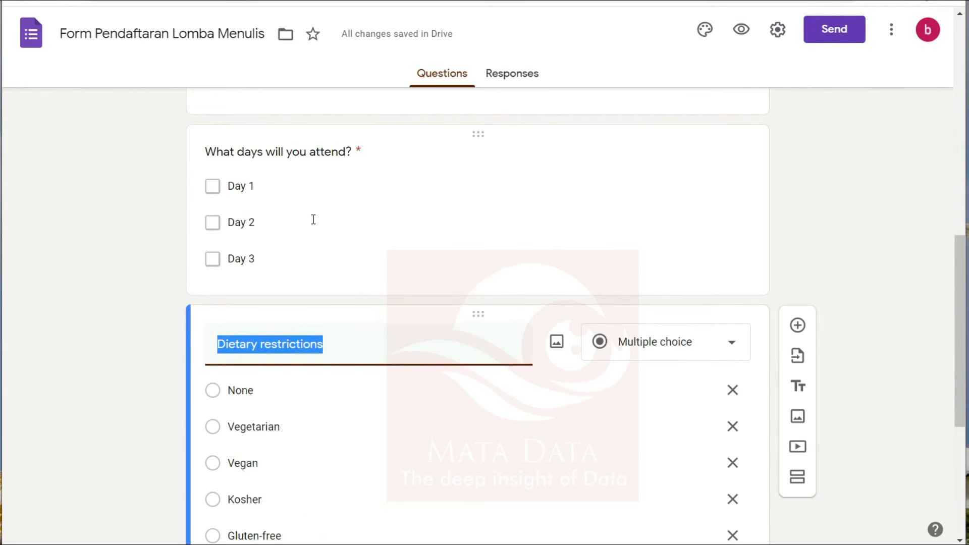
scroll(310, 225, "down", 6)
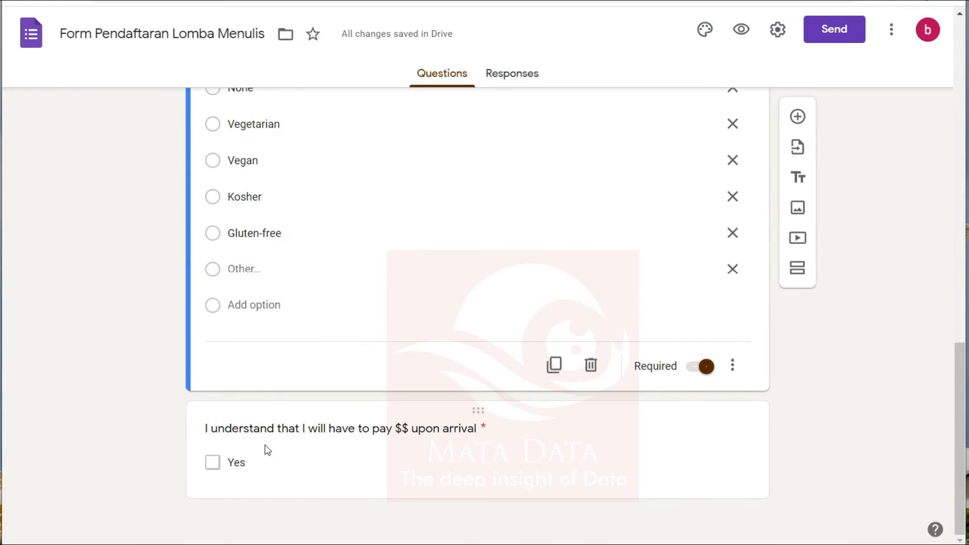
scroll(285, 436, "up", 15)
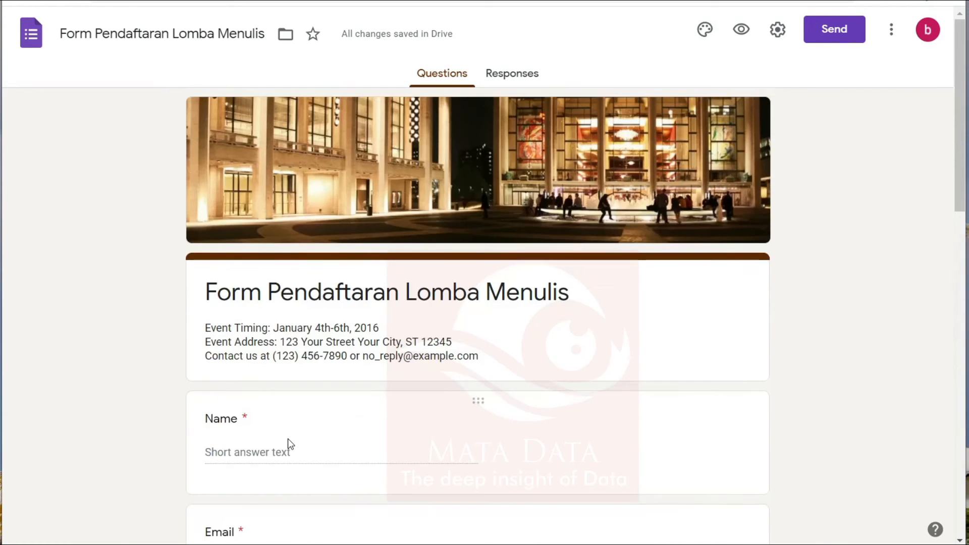
scroll(174, 290, "down", 14)
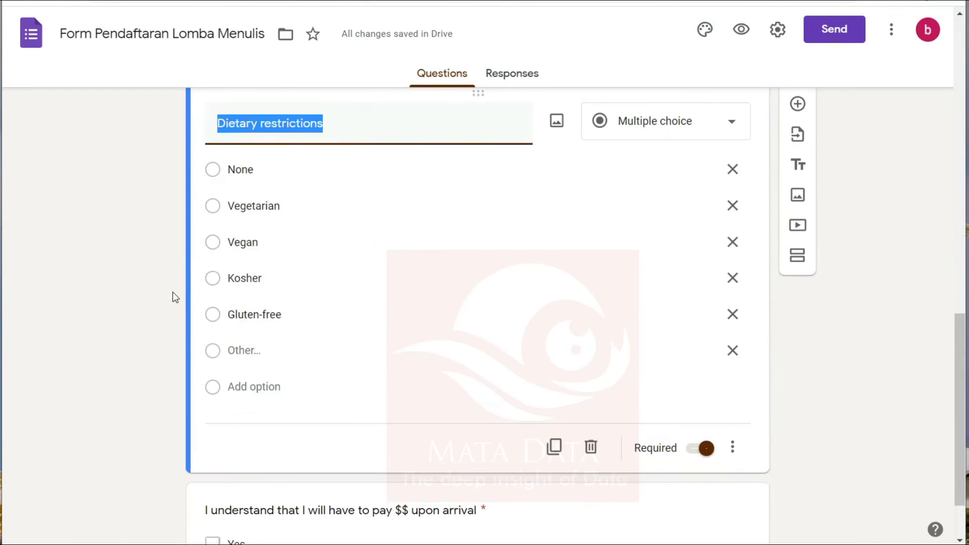
scroll(164, 309, "down", 2)
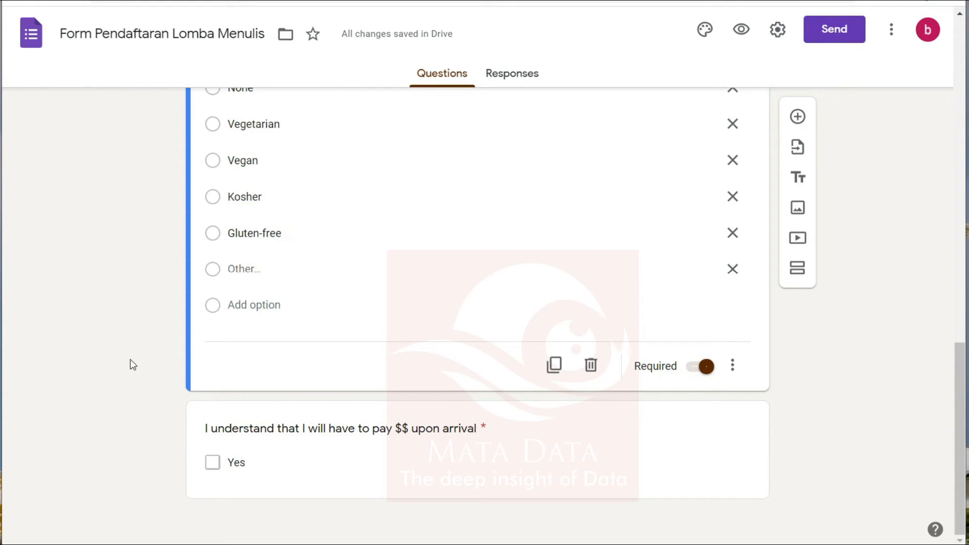
- Review the whole form from its header and description down to the payment acknowledgement question
scroll(126, 363, "up", 15)
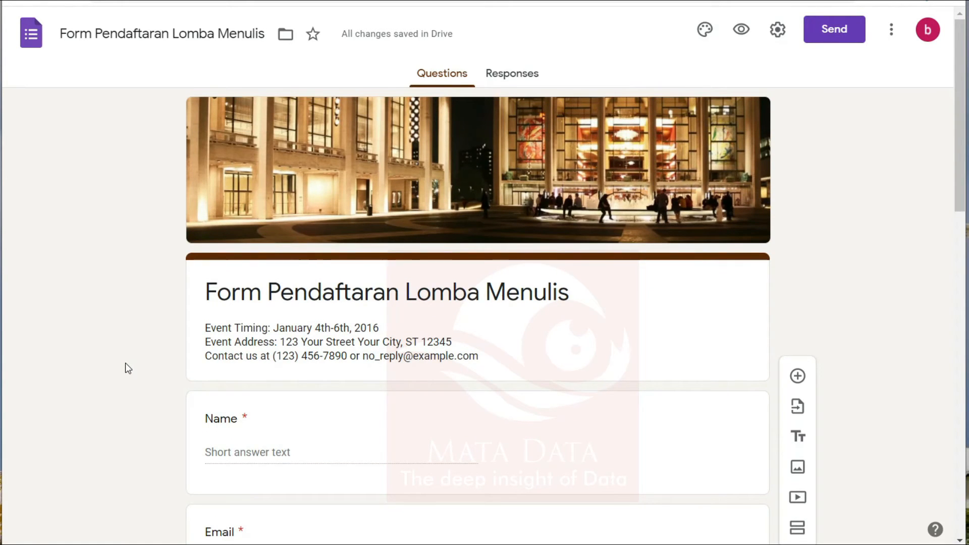
scroll(126, 364, "down", 9)
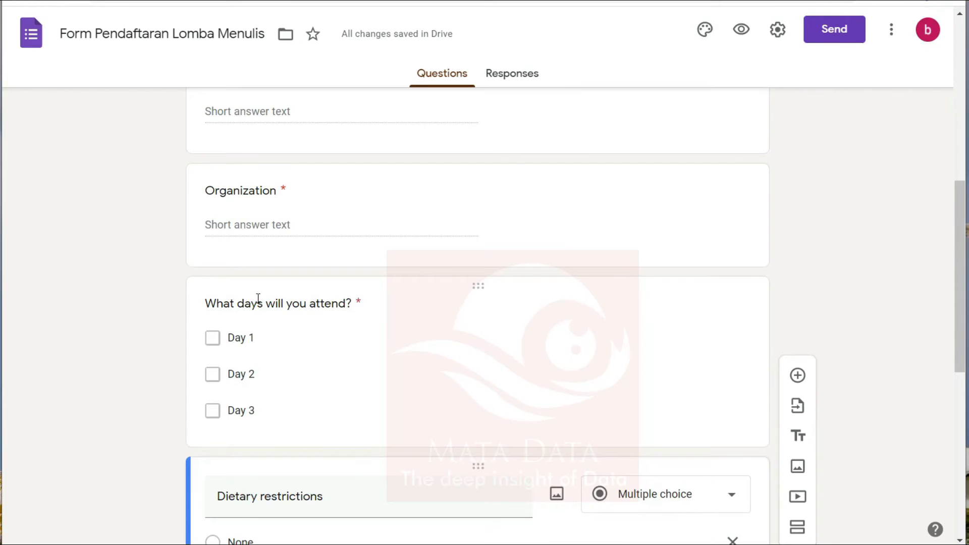
left_click(258, 299)
scroll(113, 361, "down", 5)
scroll(107, 373, "up", 10)
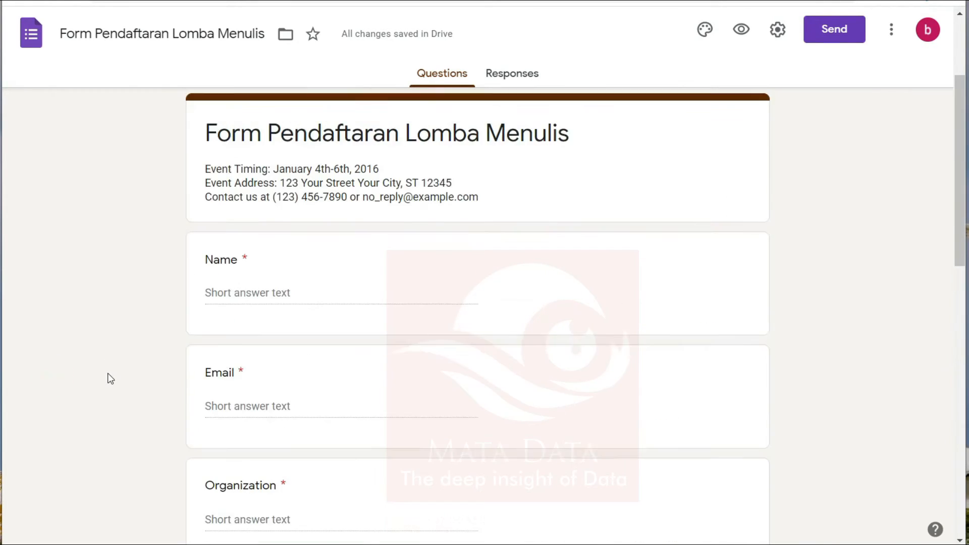
scroll(110, 379, "up", 3)
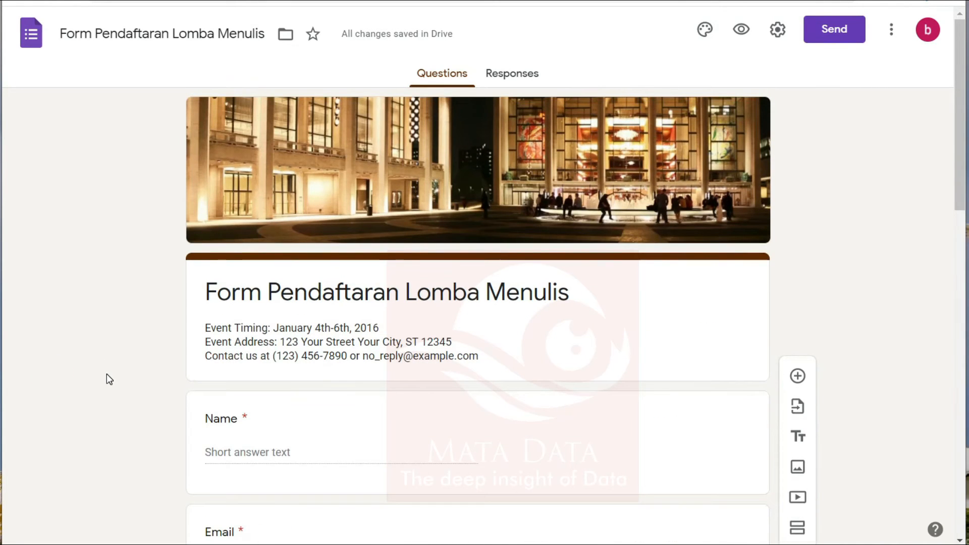
scroll(107, 376, "down", 15)
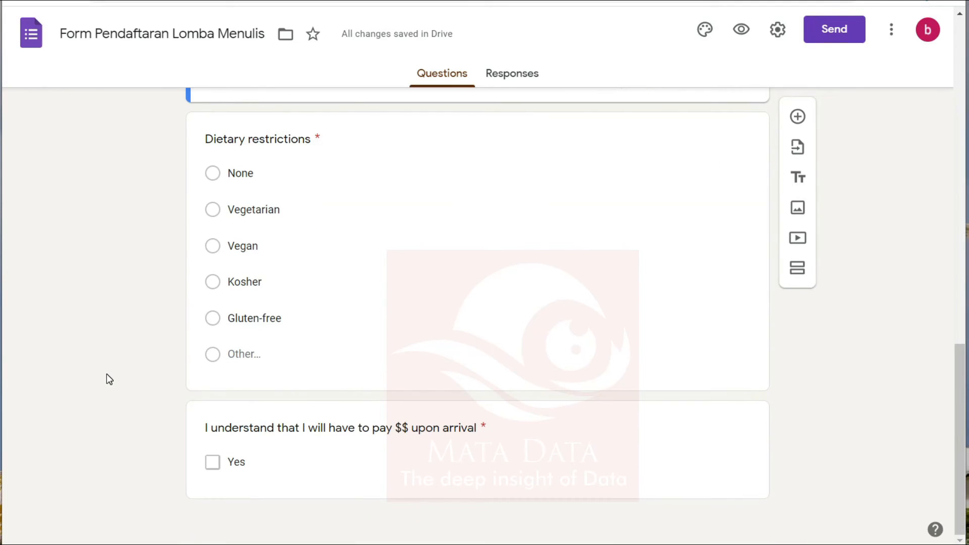
- Add a File upload question titled "Bukti Transfer" after the payment acknowledgement question, allowing respondents to upload files to Drive
left_click(661, 446)
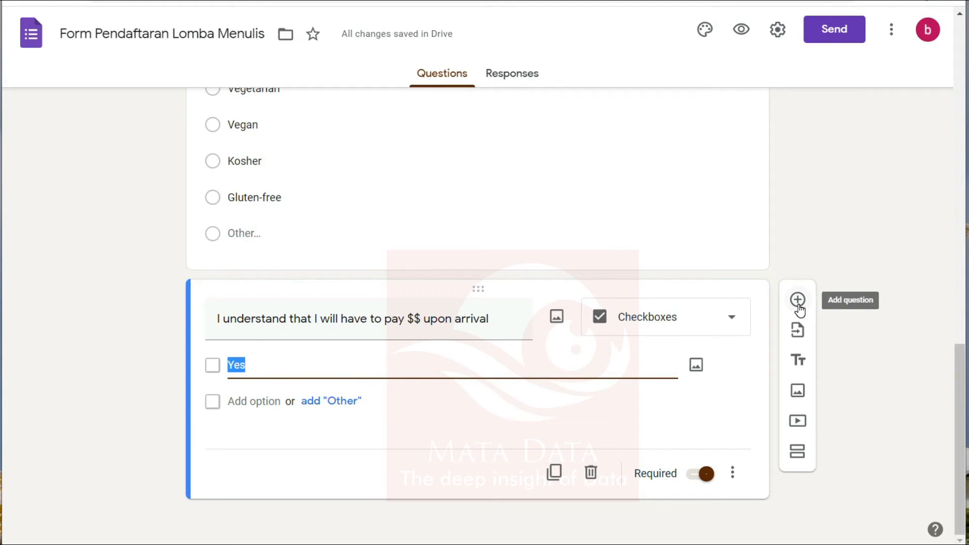
left_click(798, 392)
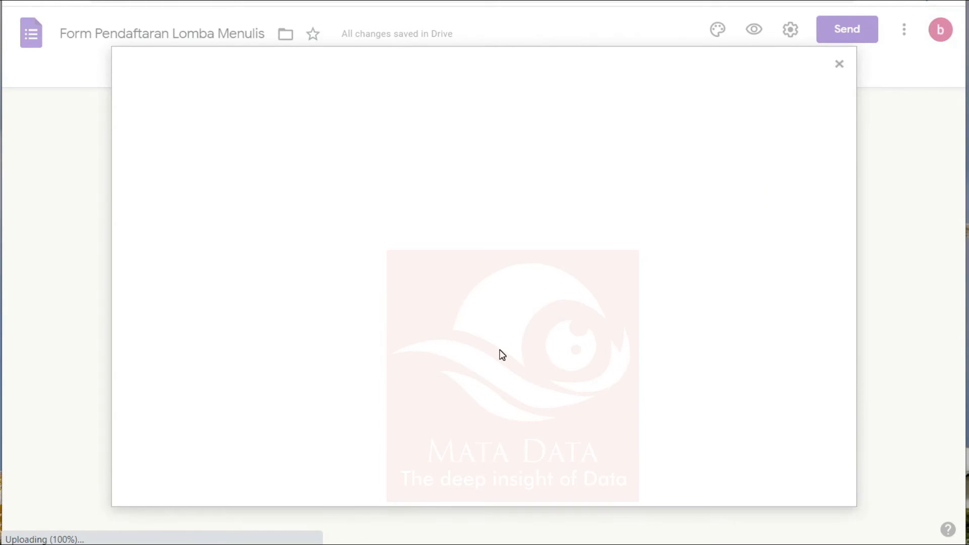
left_click(832, 65)
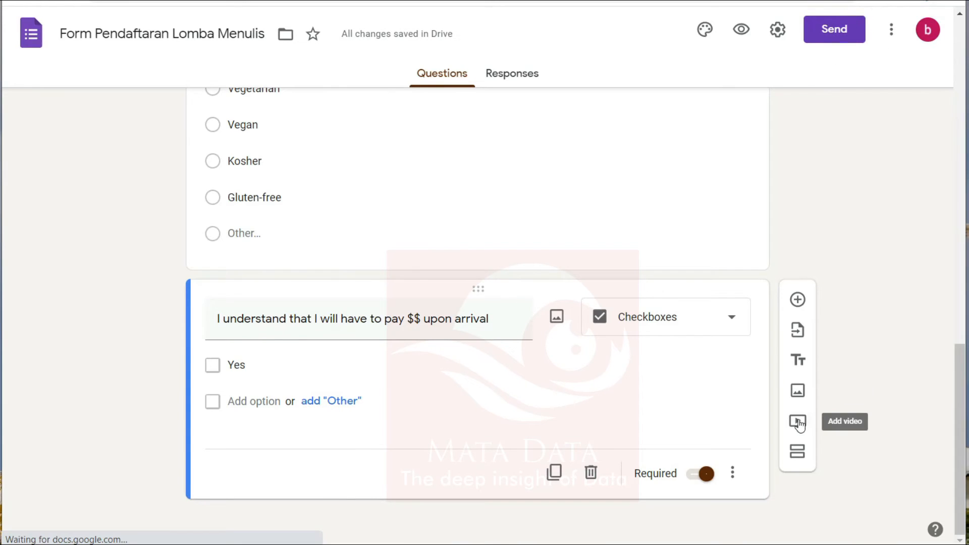
left_click(798, 299)
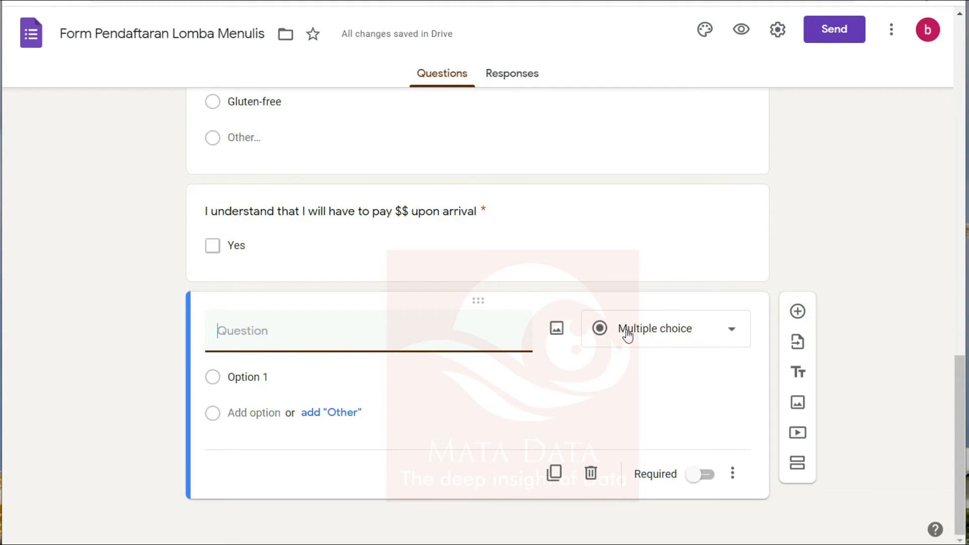
left_click(682, 333)
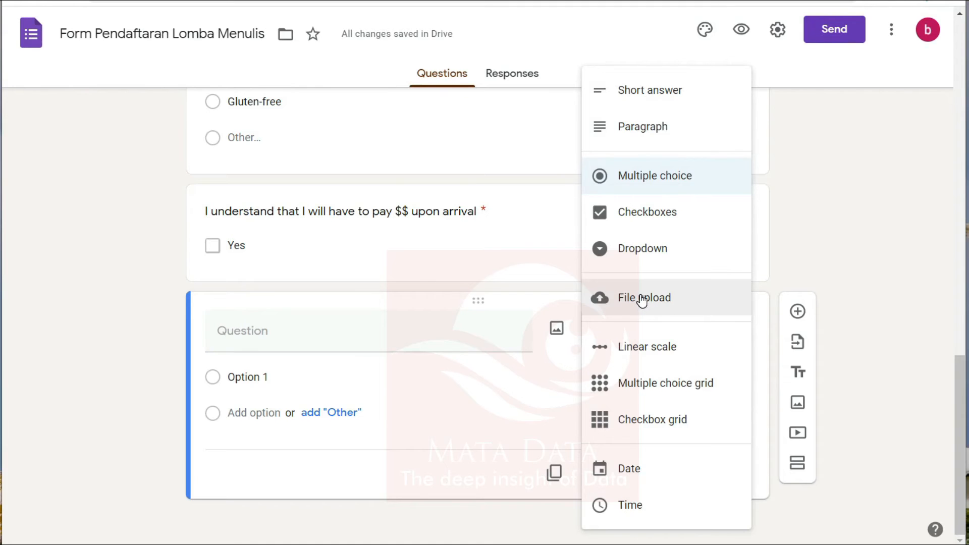
left_click(640, 300)
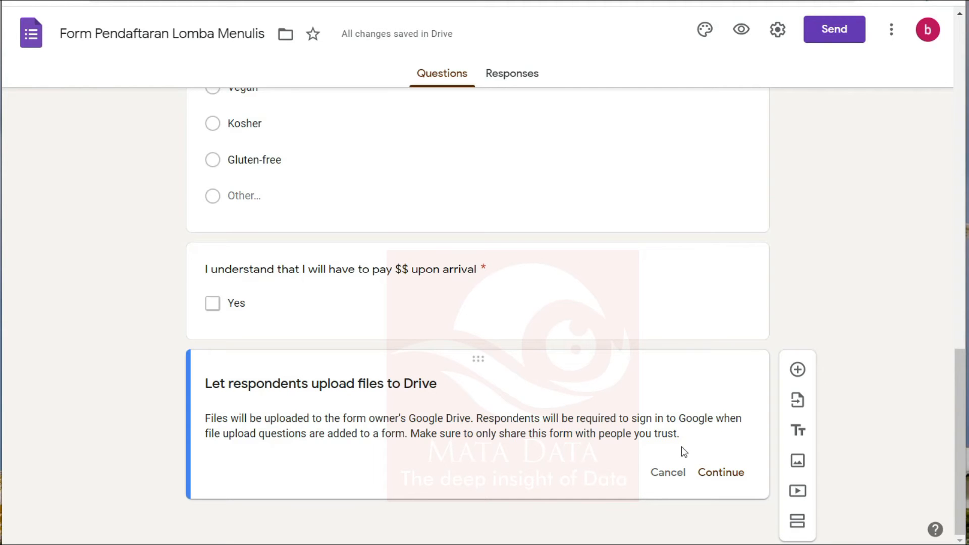
left_click(722, 473)
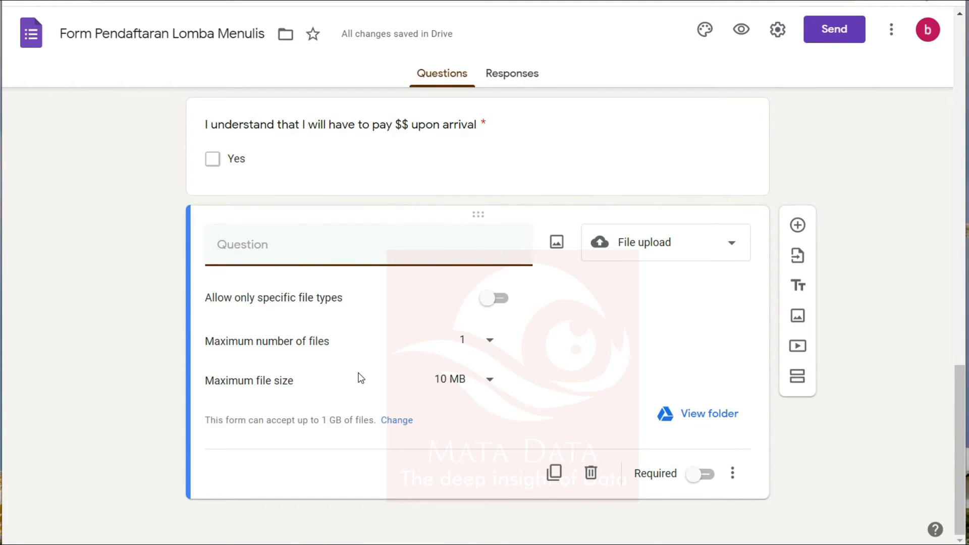
type("Bukti Transfer")
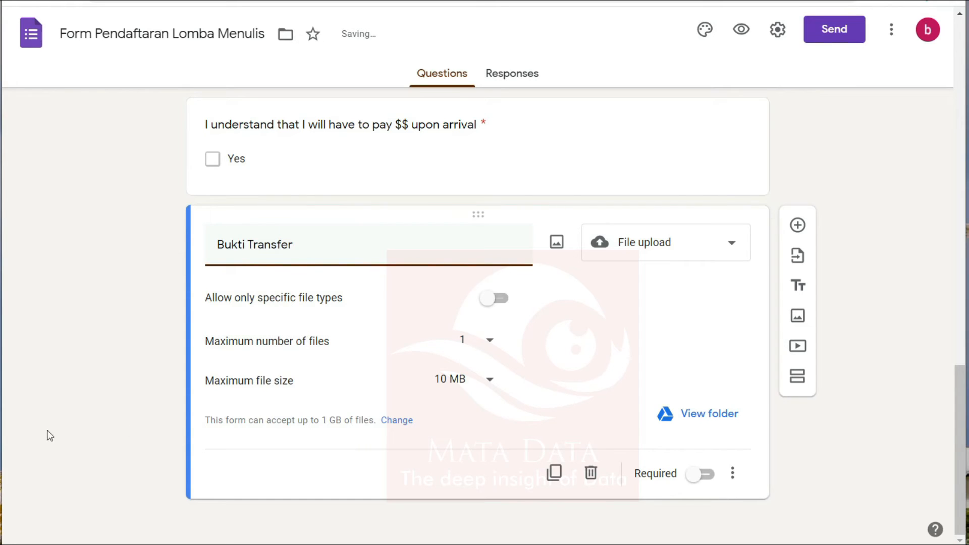
left_click(69, 317)
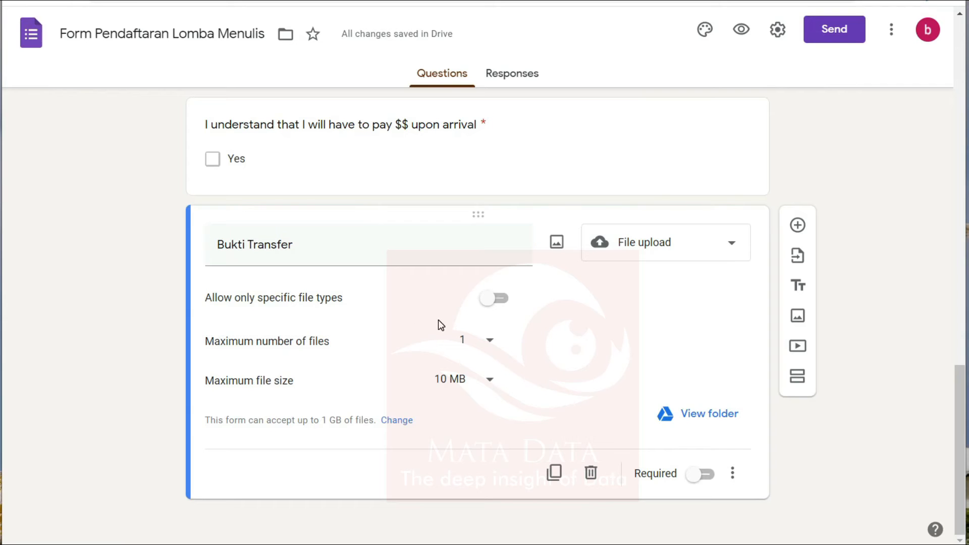
- Try restricting the "Bukti Transfer" question to specific file types, and turn the restriction off again
left_click(491, 305)
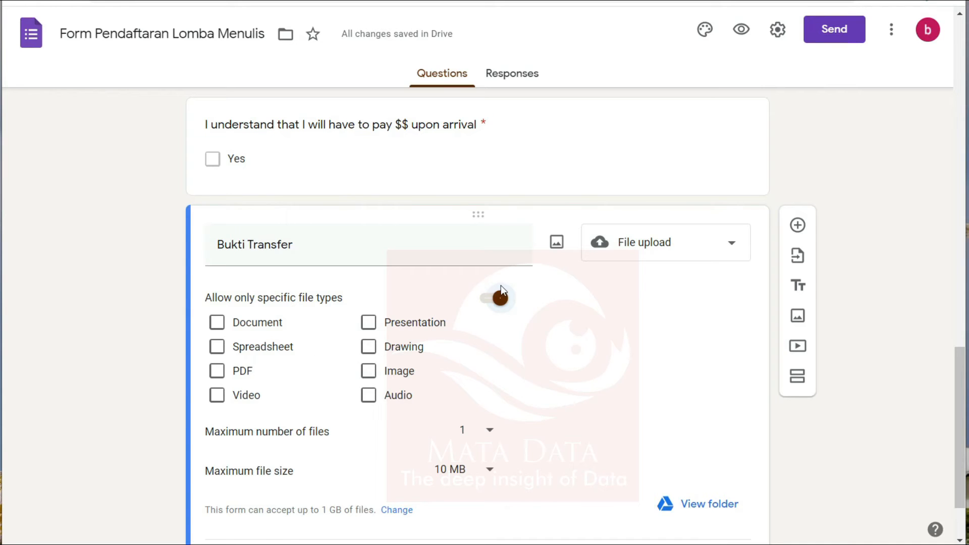
left_click(497, 299)
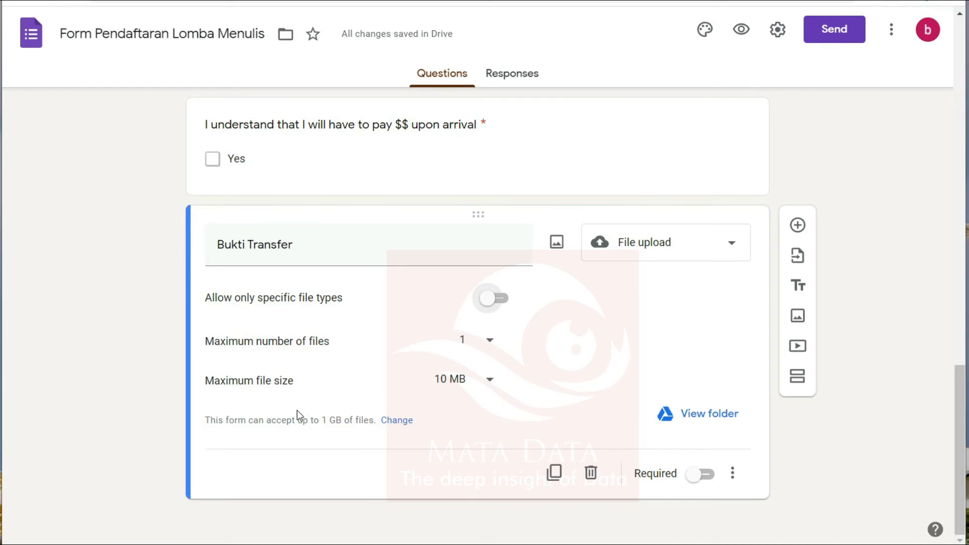
- Preview the form as a respondent and examine it from the header to the "Bukti Transfer" upload field
scroll(275, 419, "up", 20)
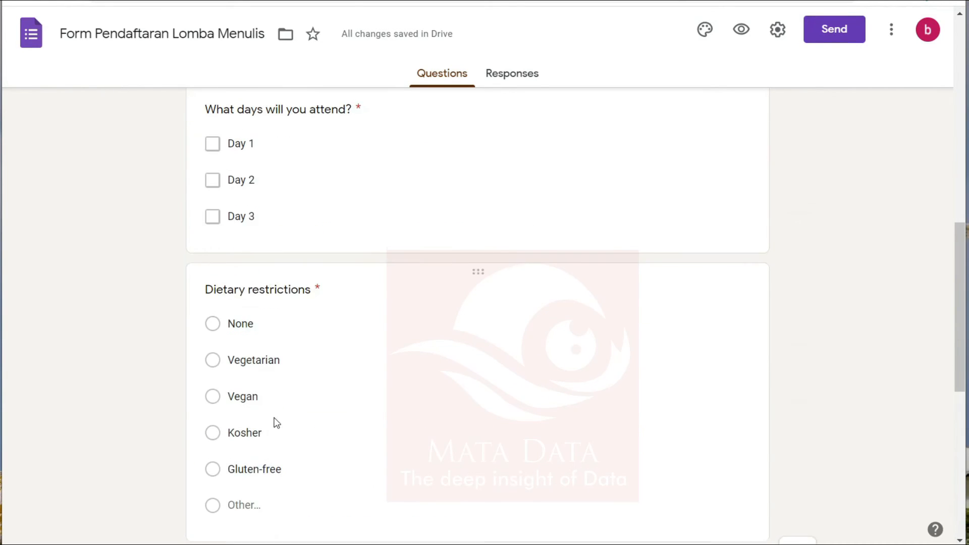
scroll(272, 420, "up", 3)
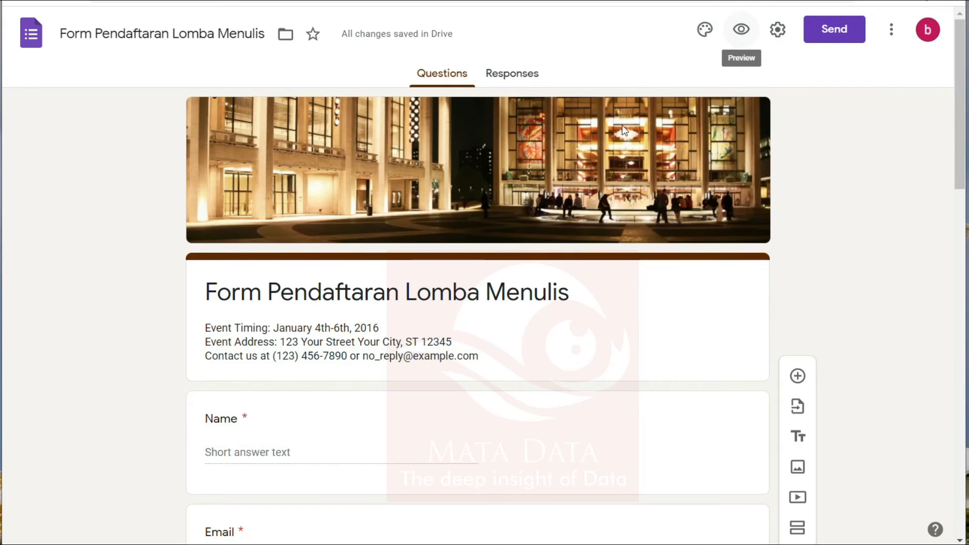
scroll(173, 301, "down", 6)
scroll(172, 299, "up", 6)
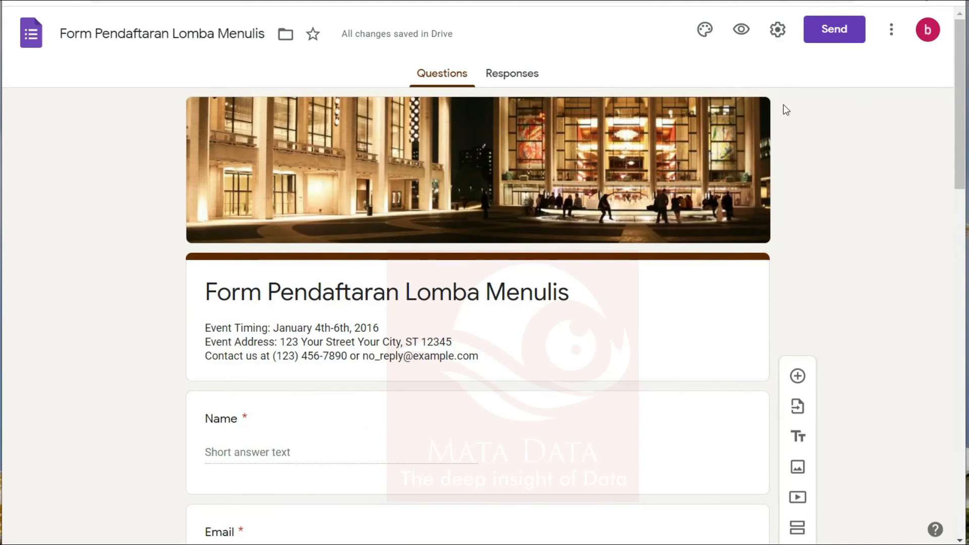
left_click(742, 30)
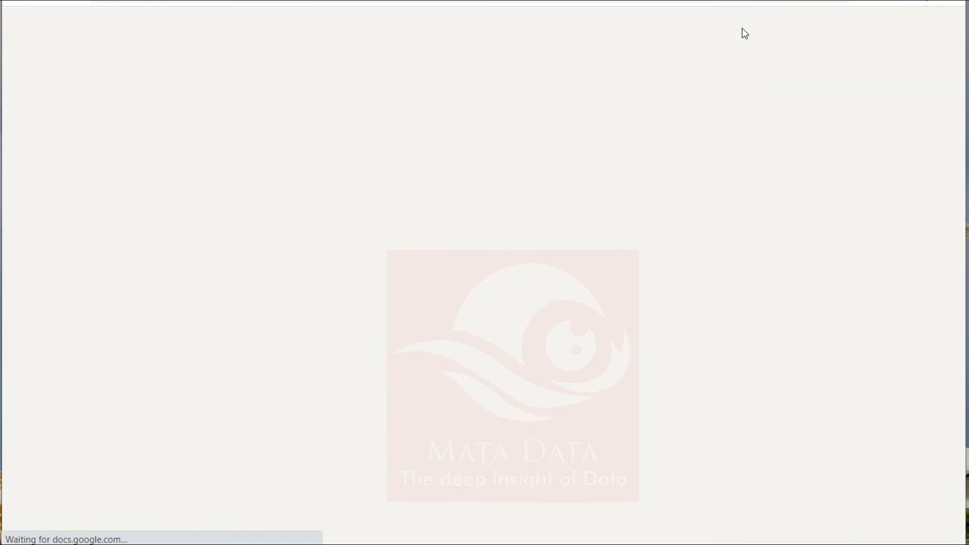
scroll(405, 319, "down", 2)
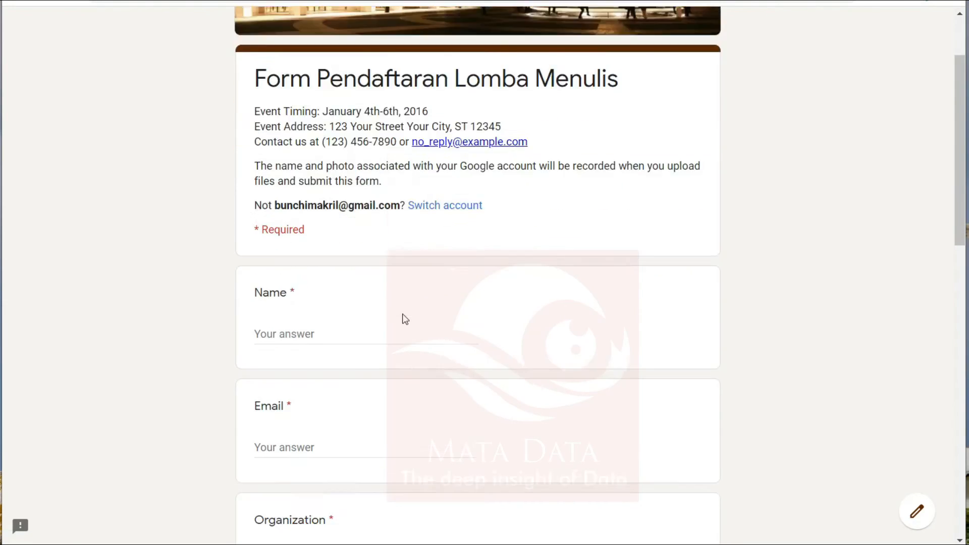
scroll(405, 319, "down", 15)
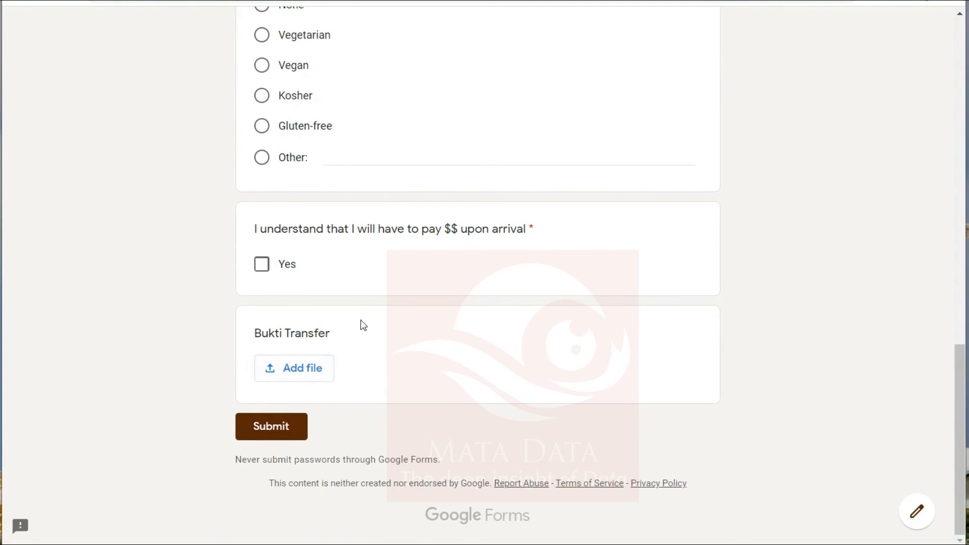
scroll(326, 320, "up", 15)
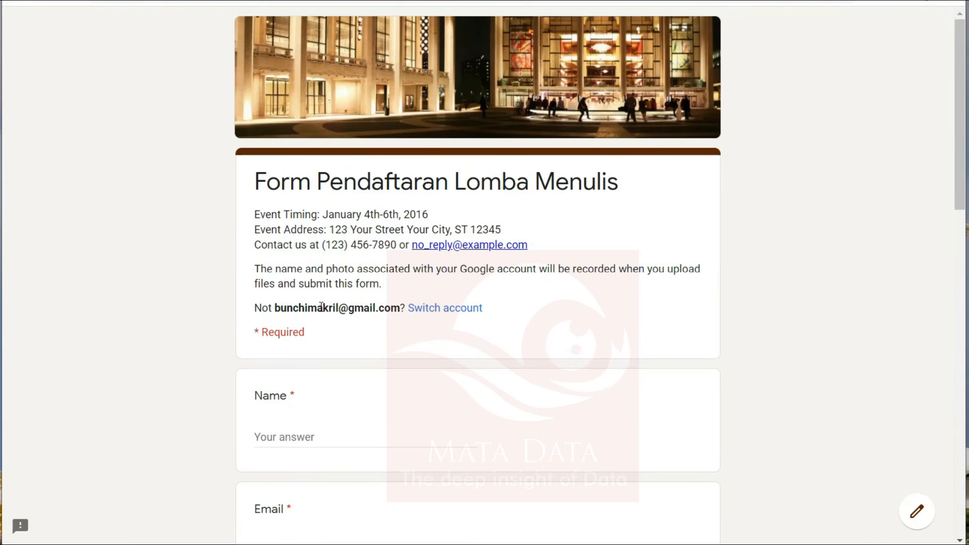
scroll(323, 304, "down", 10)
scroll(325, 303, "up", 10)
scroll(291, 328, "down", 3)
scroll(301, 303, "down", 4)
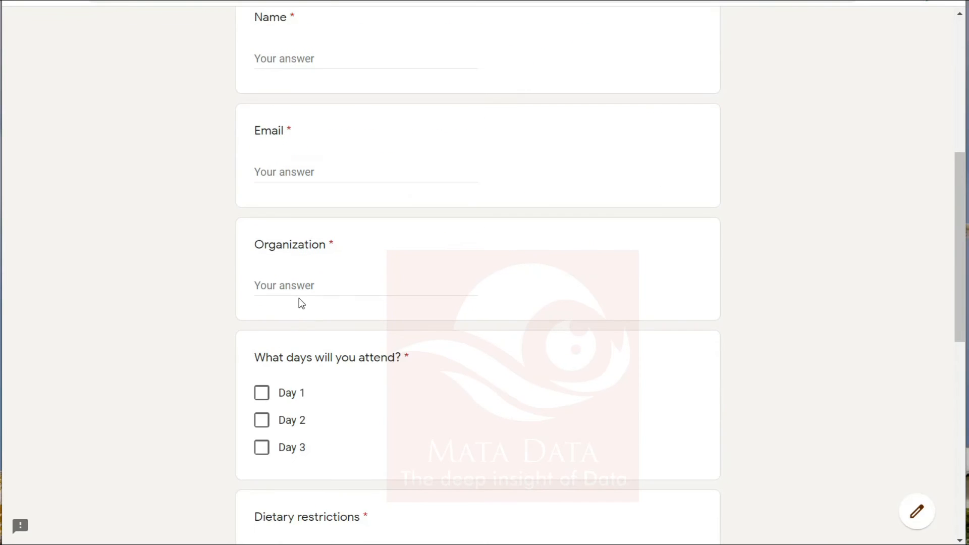
scroll(303, 289, "down", 10)
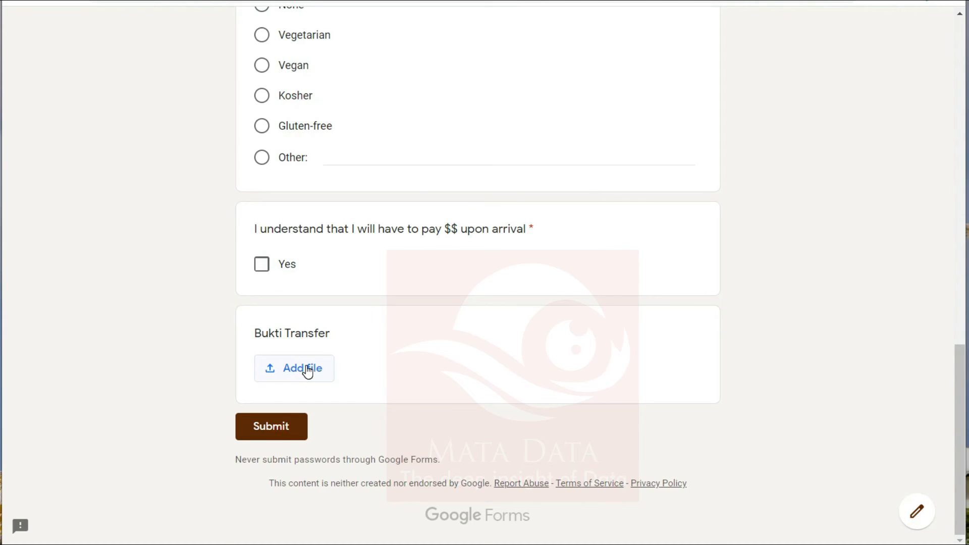
- Recheck the previewed questions, including Organization, attendance days and Dietary restrictions, against the rest of the form
scroll(349, 350, "up", 1)
scroll(350, 357, "up", 8)
scroll(351, 355, "down", 10)
scroll(351, 356, "up", 6)
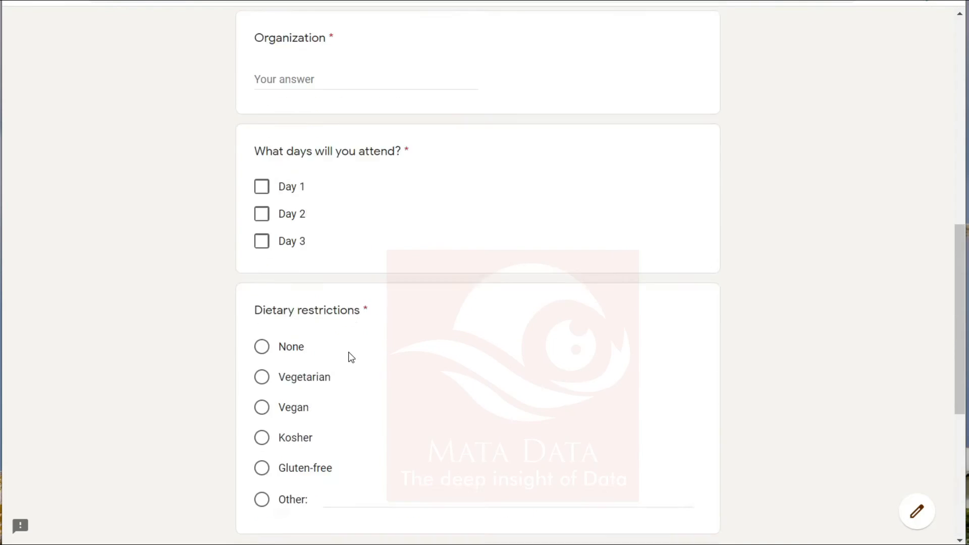
scroll(351, 357, "up", 10)
scroll(414, 283, "down", 9)
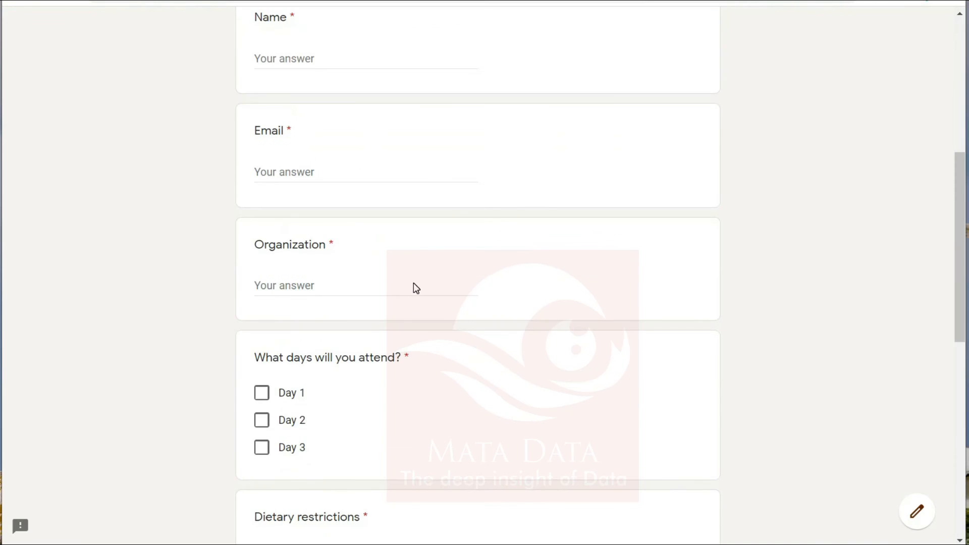
scroll(416, 289, "down", 6)
scroll(415, 290, "up", 12)
scroll(469, 136, "down", 9)
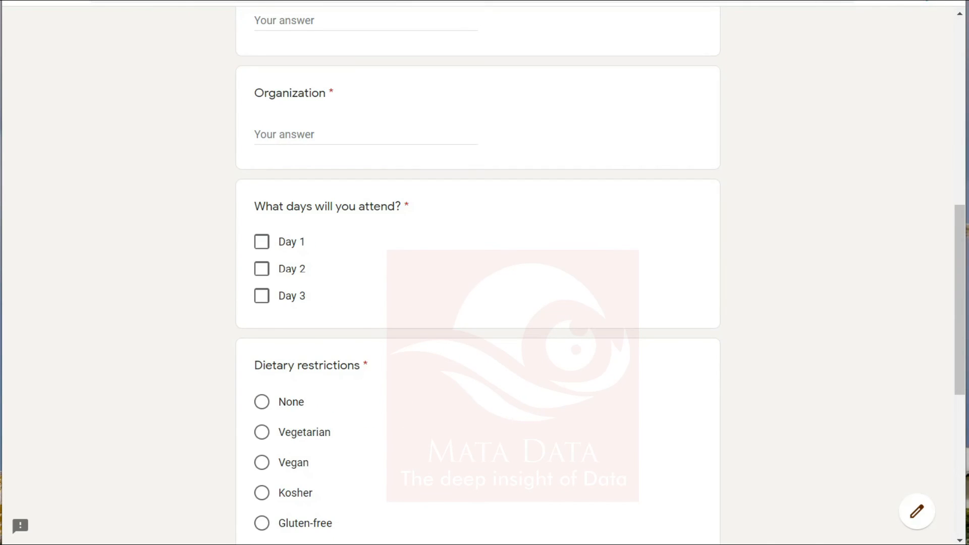
- Return from the preview to the form editor, check the "Bukti Transfer" question, and show the form's responses
left_click(287, 1)
scroll(90, 283, "down", 3)
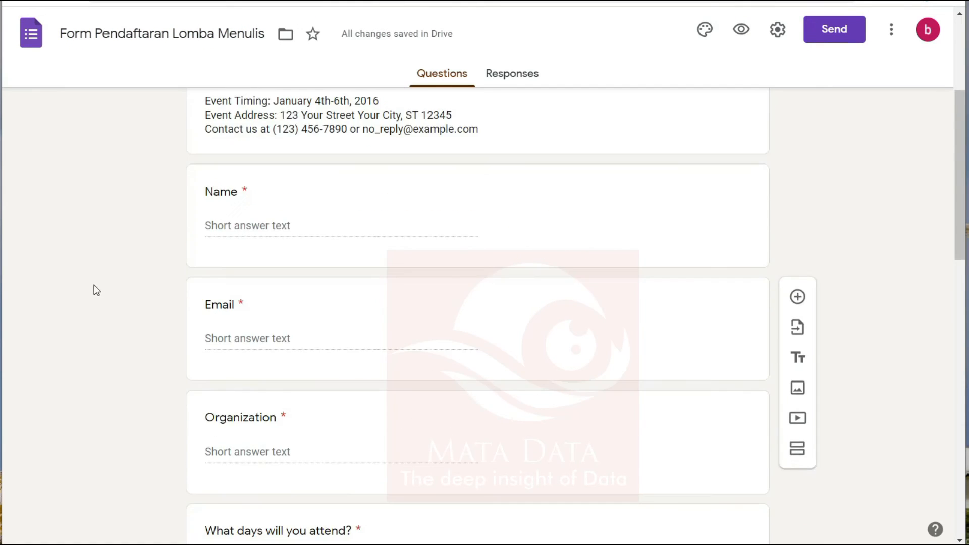
scroll(96, 285, "down", 15)
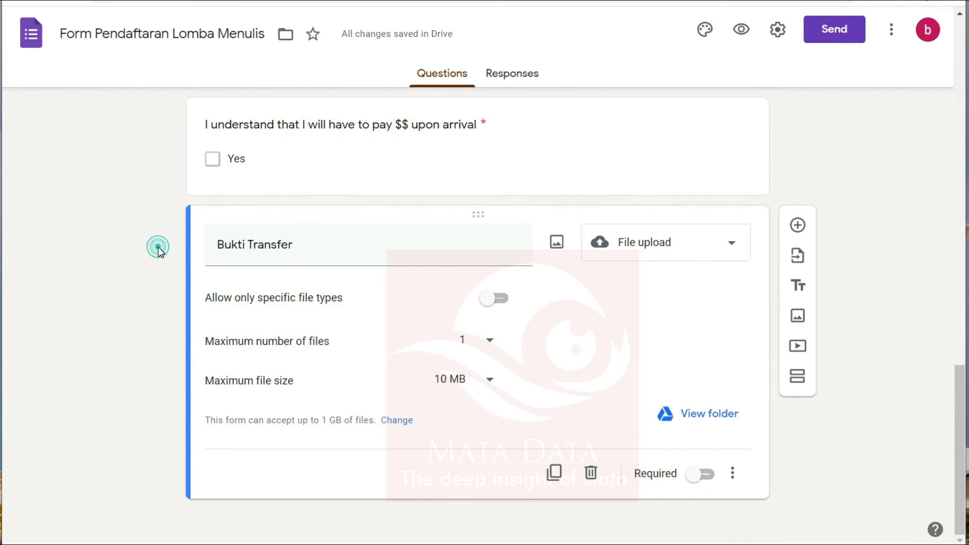
left_click(522, 80)
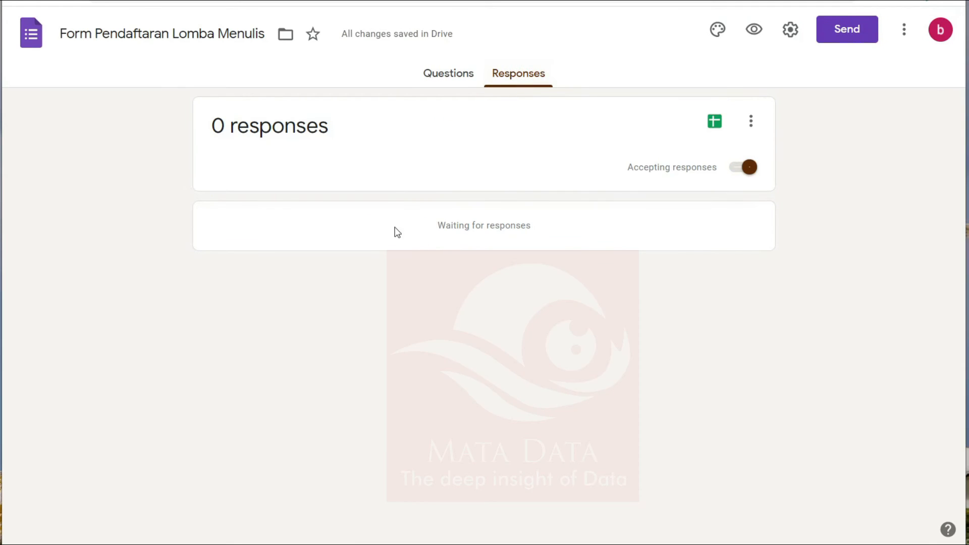
left_click(455, 76)
left_click(512, 70)
- Try closing the form to new responses, and set it back to accepting responses
left_click(741, 170)
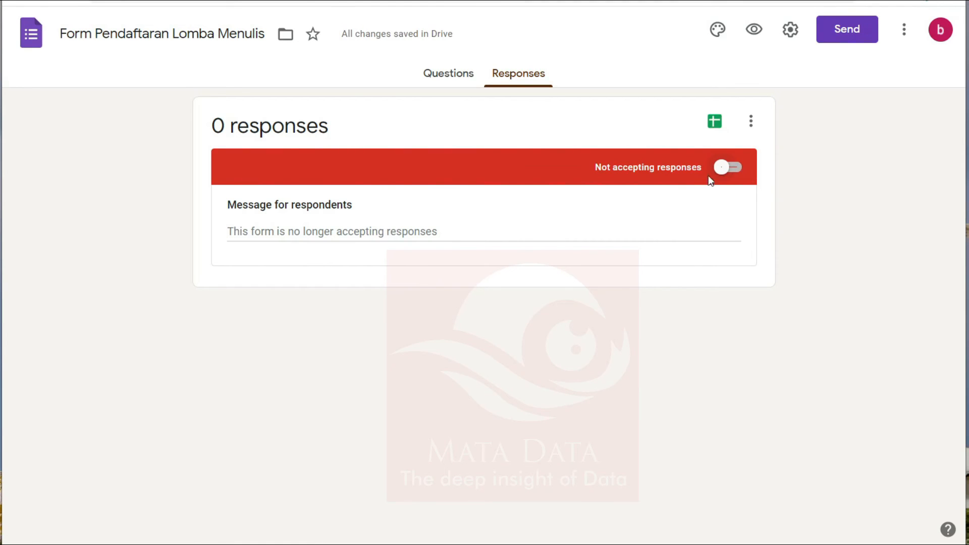
left_click(720, 167)
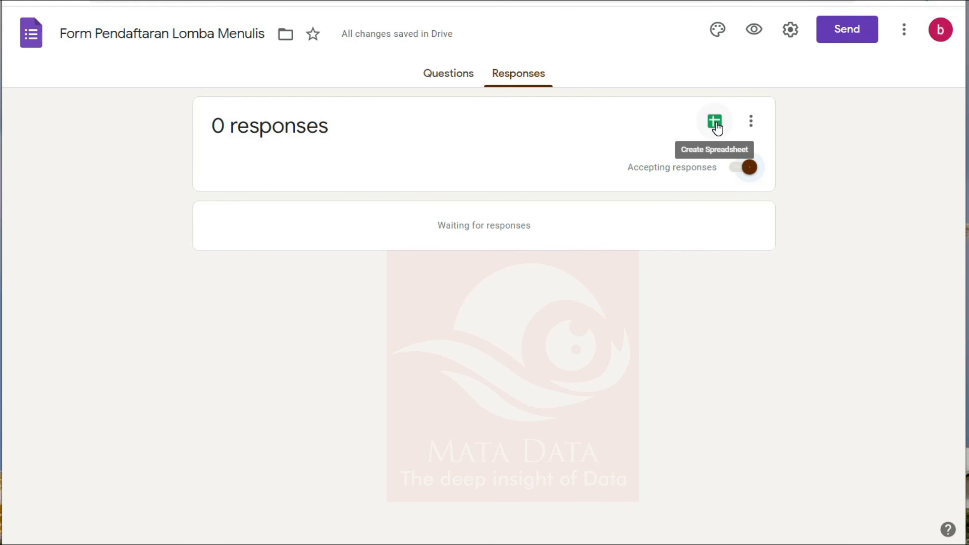
- Create a new spreadsheet as the form's response destination, keeping the suggested name, and look over its question columns
left_click(716, 124)
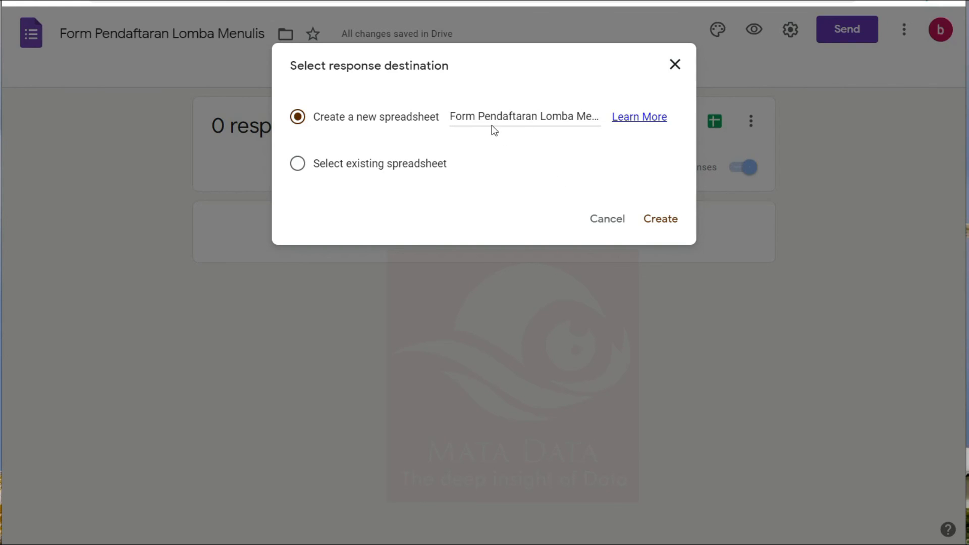
left_click(463, 120)
left_click(514, 118)
left_click(335, 163)
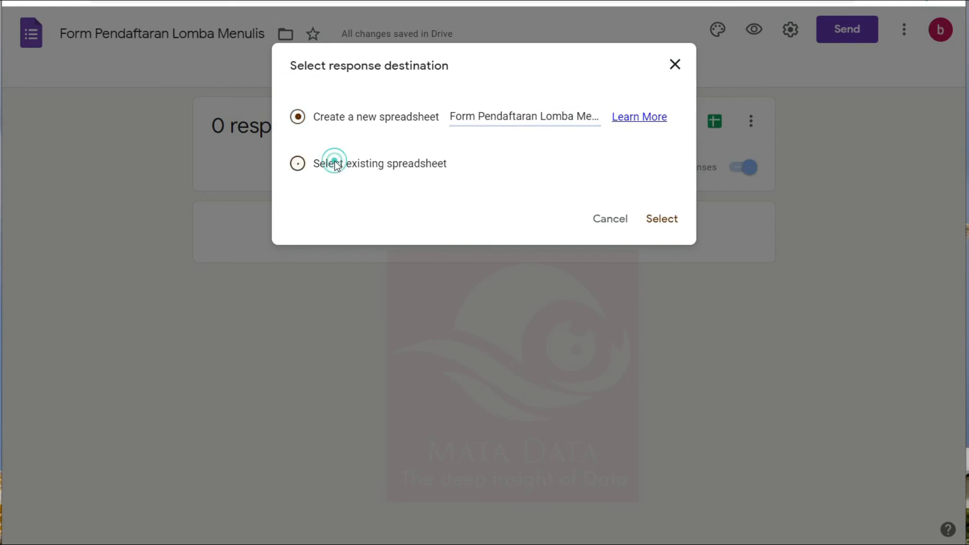
left_click(332, 117)
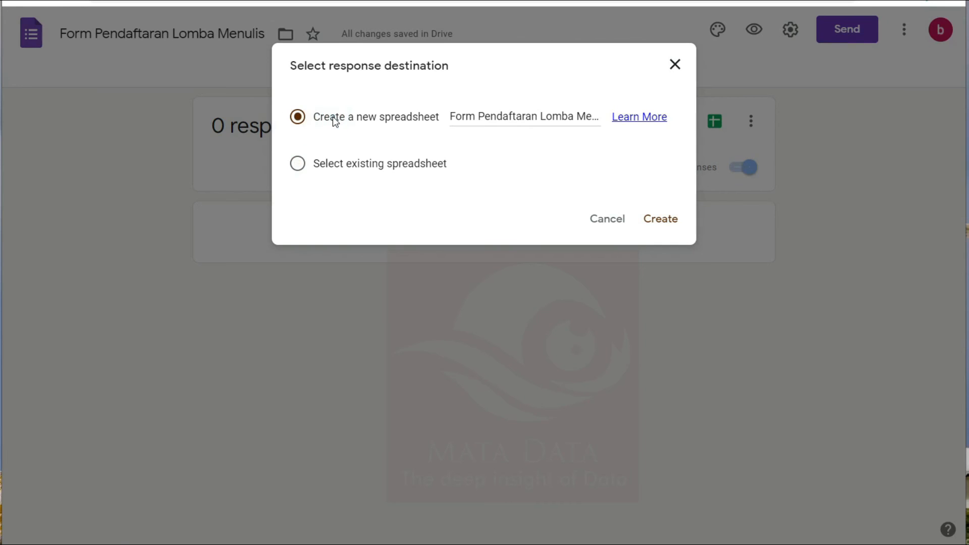
left_click(653, 229)
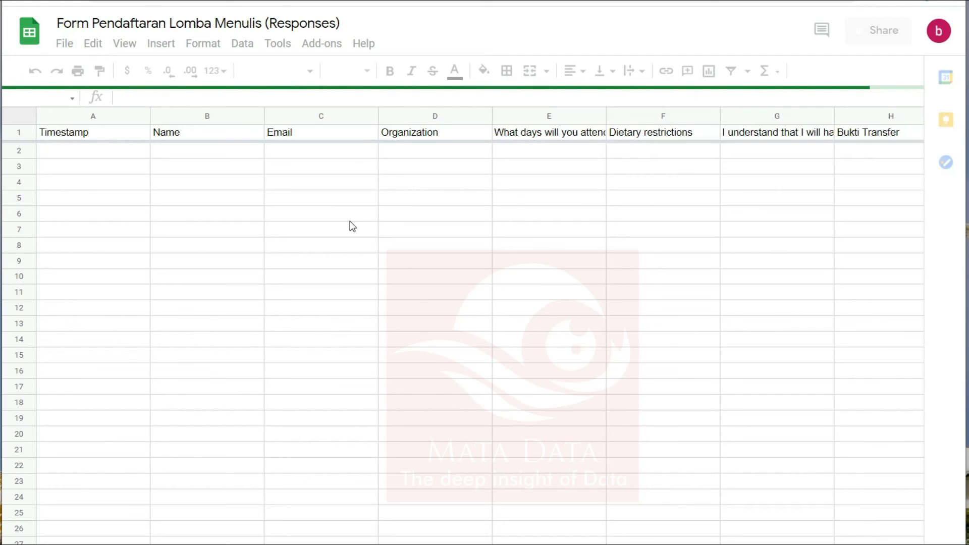
scroll(347, 224, "down", 4)
scroll(347, 225, "up", 4)
- Switch to Google Drive and reopen the "Pendaftaran Lomba Menulis" folder from My Drive
left_click(119, 1)
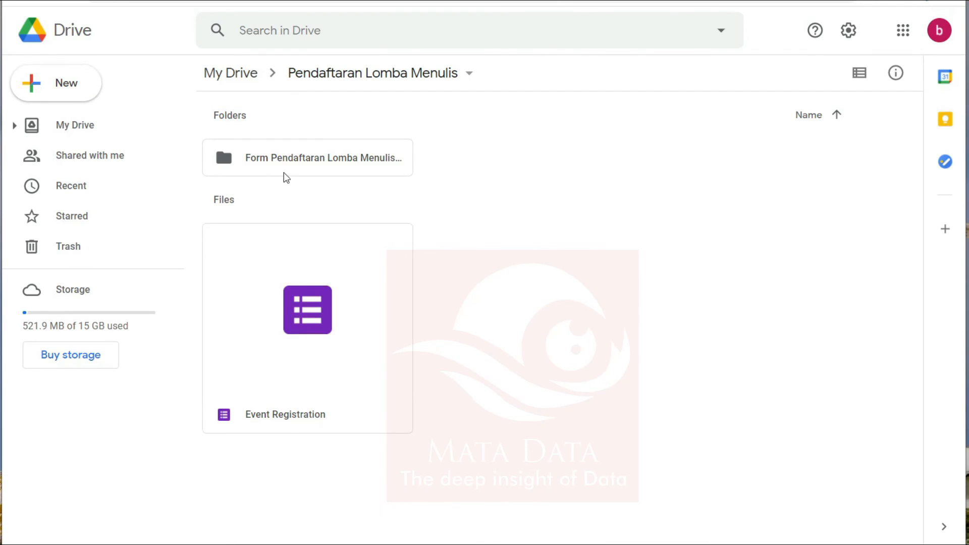
left_click(244, 76)
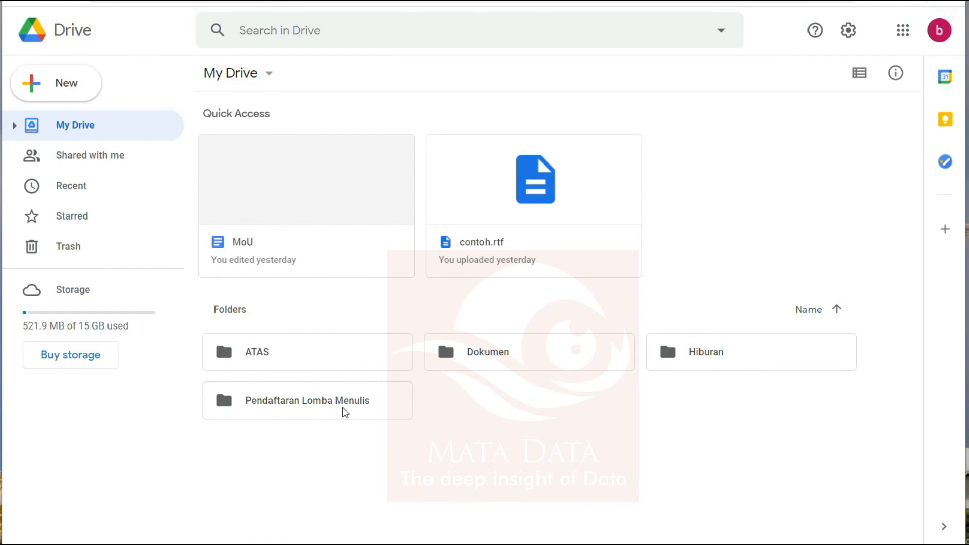
double_click(309, 408)
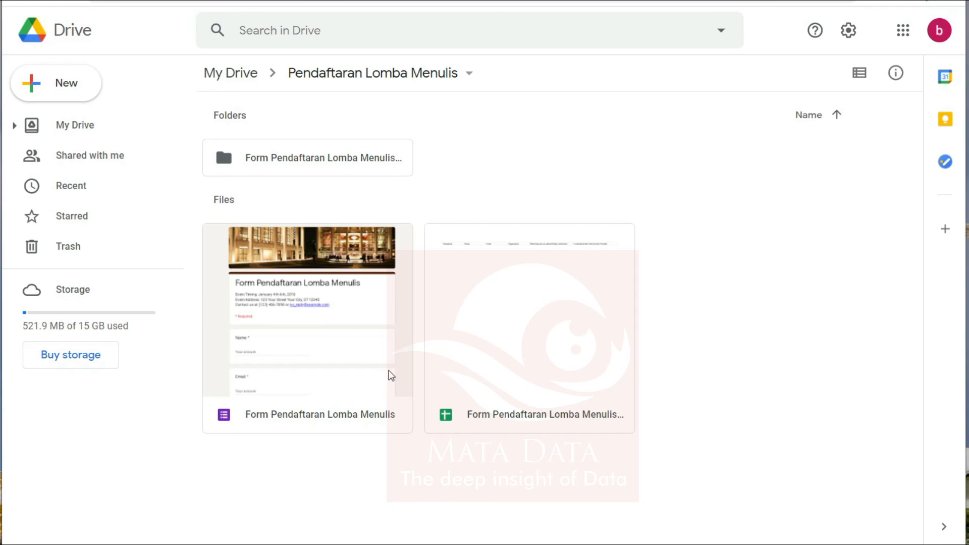
- Check the form, its responses spreadsheet and the uploads folder, and show the folder's contents as a list
left_click(303, 296)
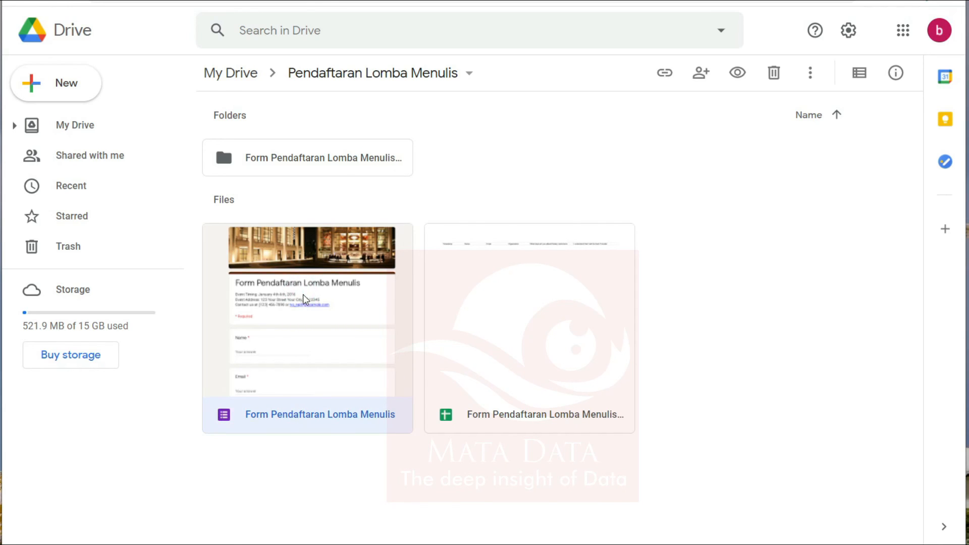
left_click(505, 324)
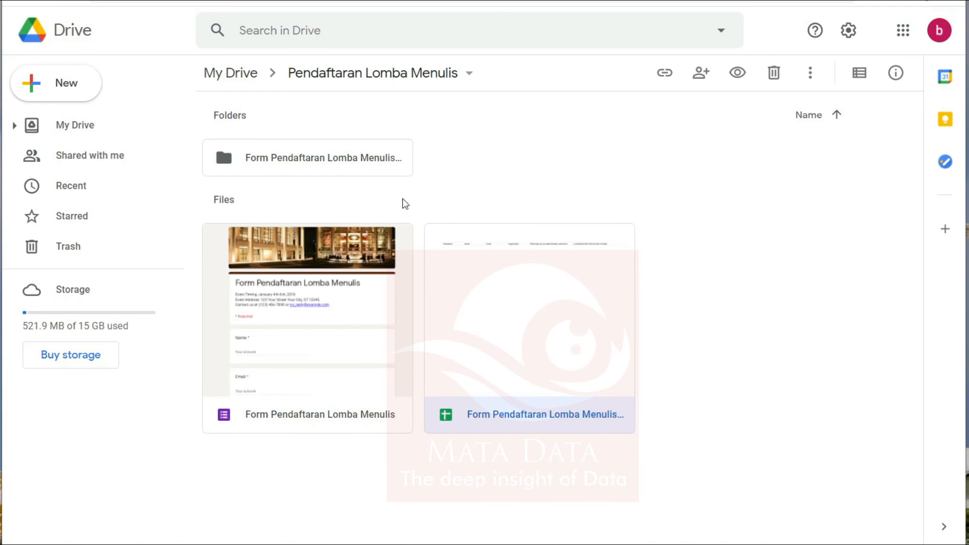
left_click(324, 163)
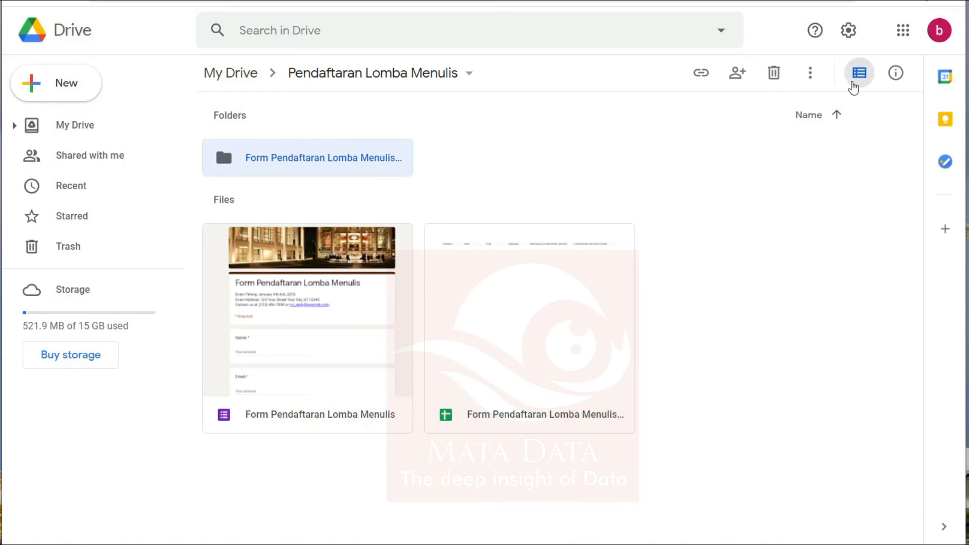
left_click(854, 80)
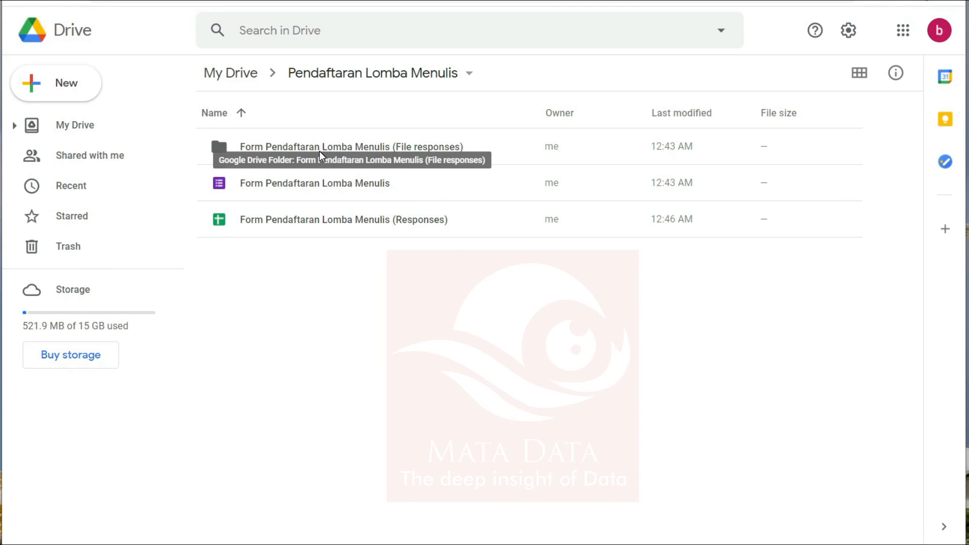
- Review the "Bukti Transfer" upload question in the form editor, and return to Drive to check the uploads folder and responses spreadsheet
left_click(227, 1)
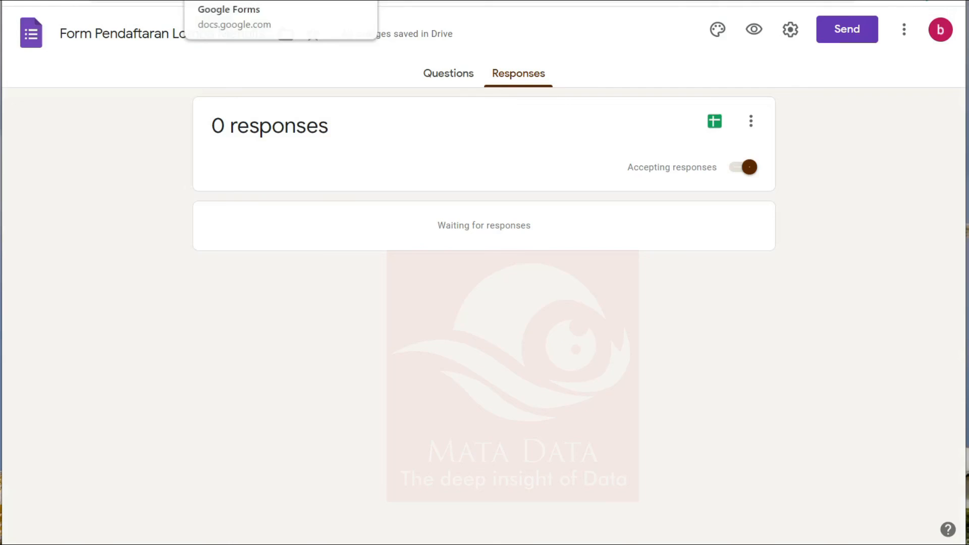
left_click(447, 76)
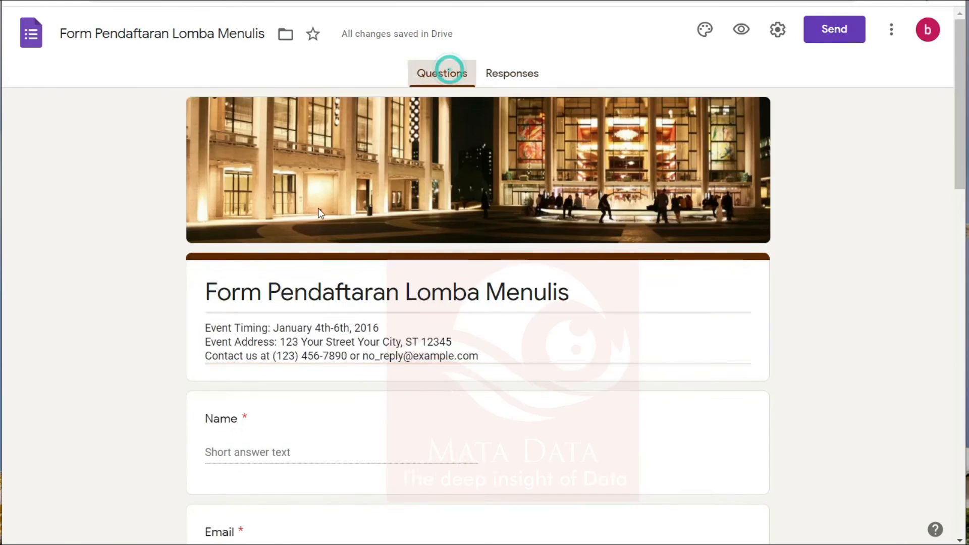
scroll(256, 270, "down", 20)
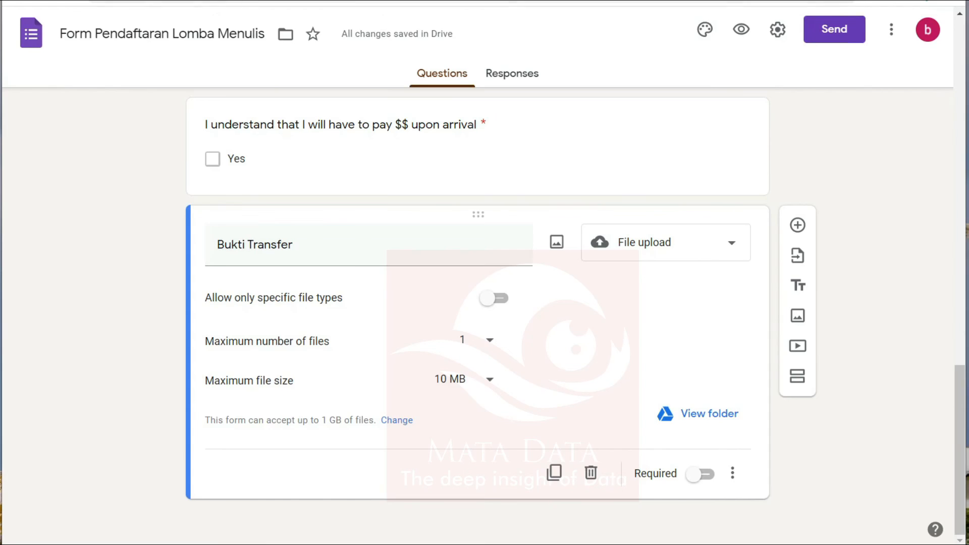
left_click(129, 0)
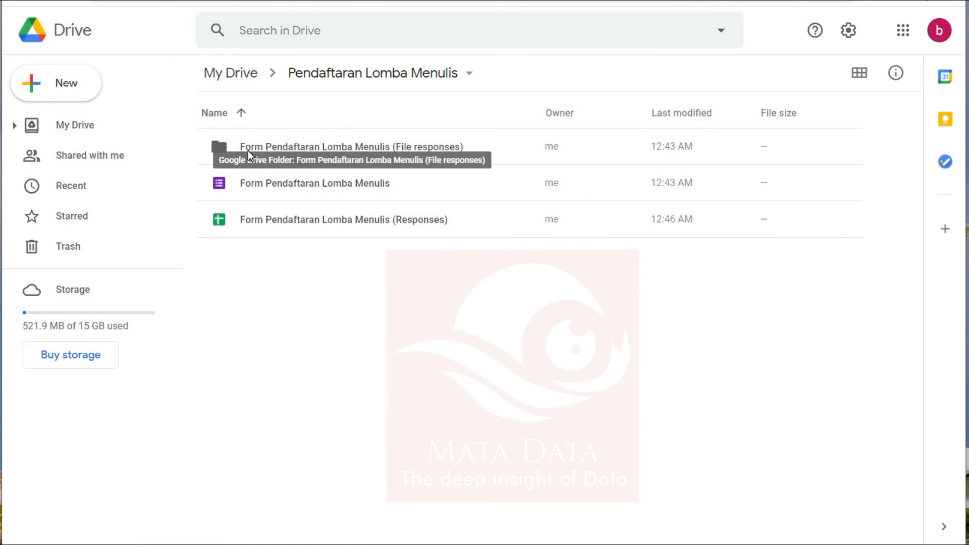
left_click(263, 227)
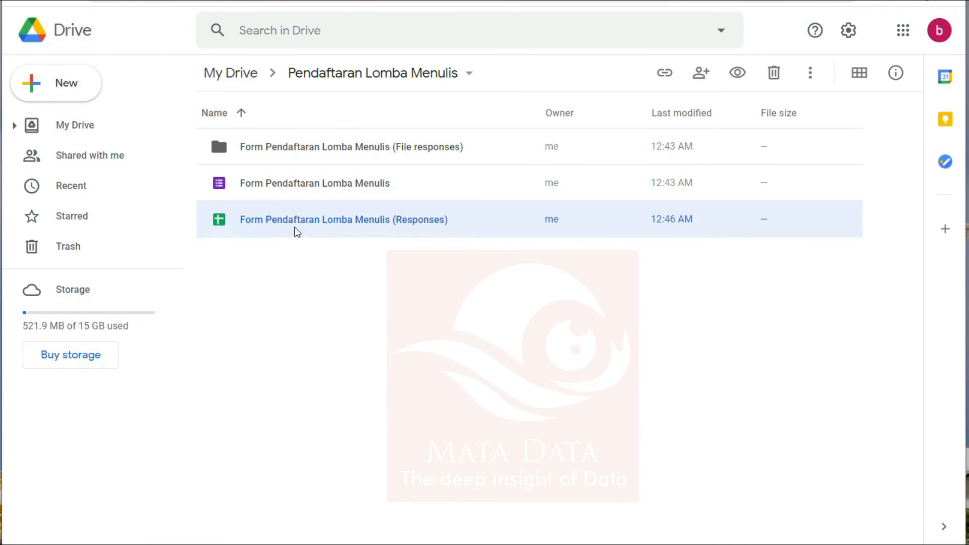
- Return to the form editor and review the questions from Name and Email through Dietary restrictions
left_click(113, 0)
scroll(246, 230, "up", 5)
scroll(246, 230, "up", 12)
scroll(241, 222, "down", 6)
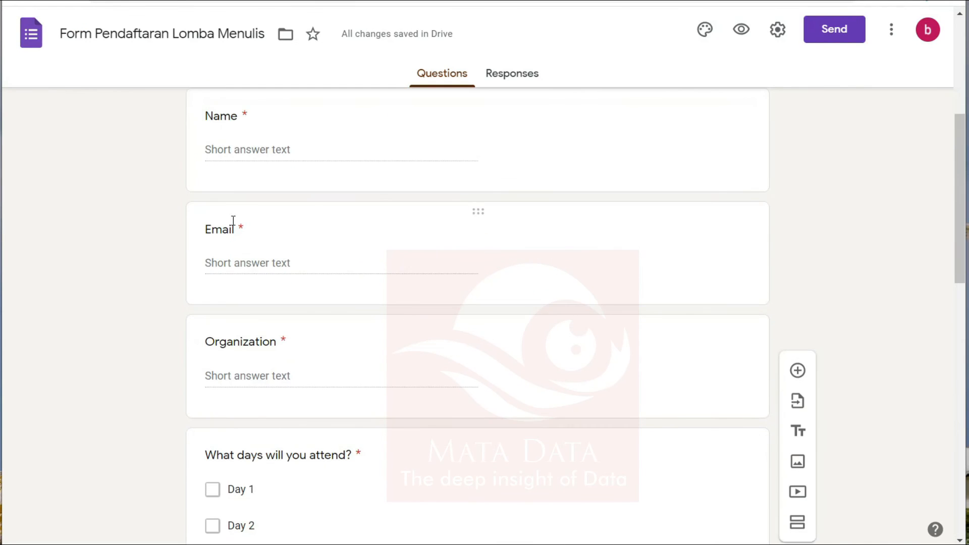
scroll(241, 223, "down", 7)
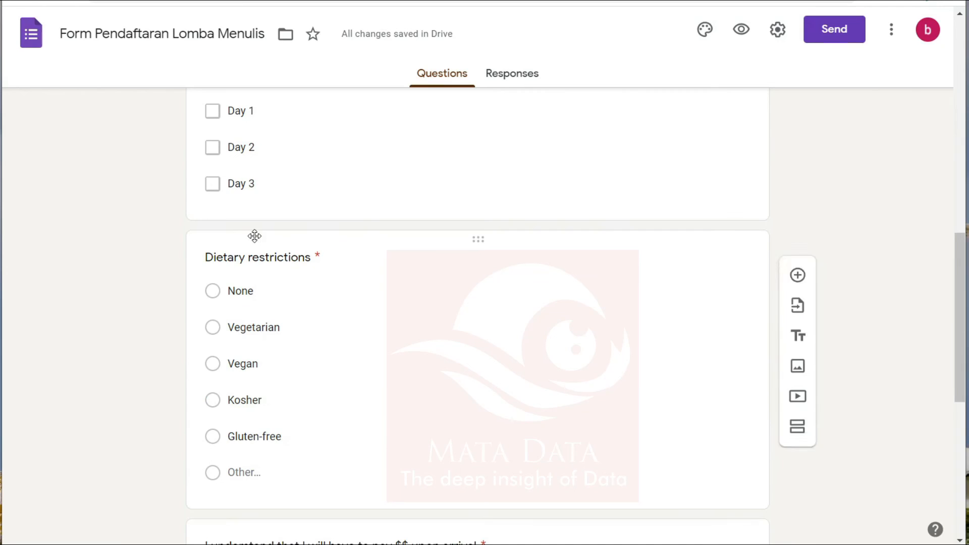
scroll(259, 251, "down", 4)
- Go back to the Drive folder and select the "Form Pendaftaran Lomba Menulis (Responses)" spreadsheet
left_click(139, 1)
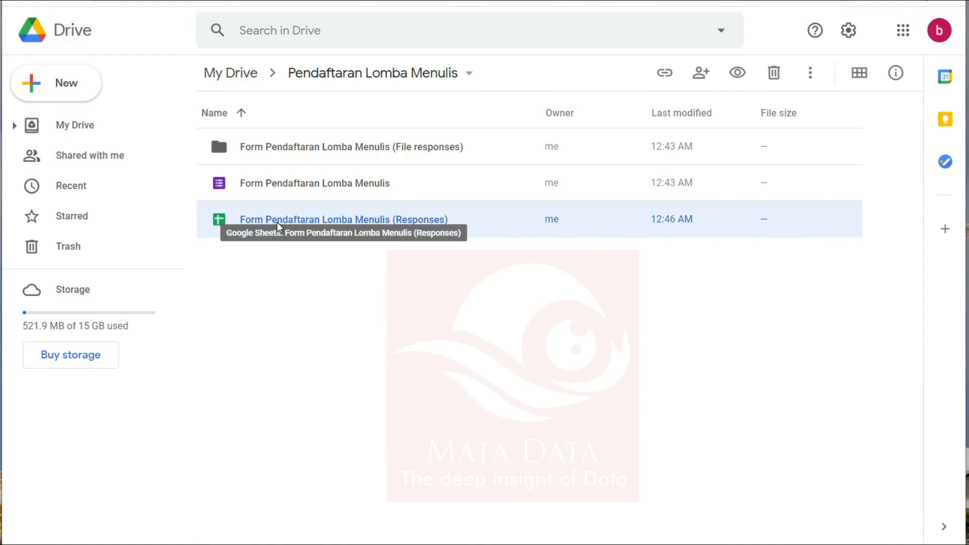
left_click(341, 251)
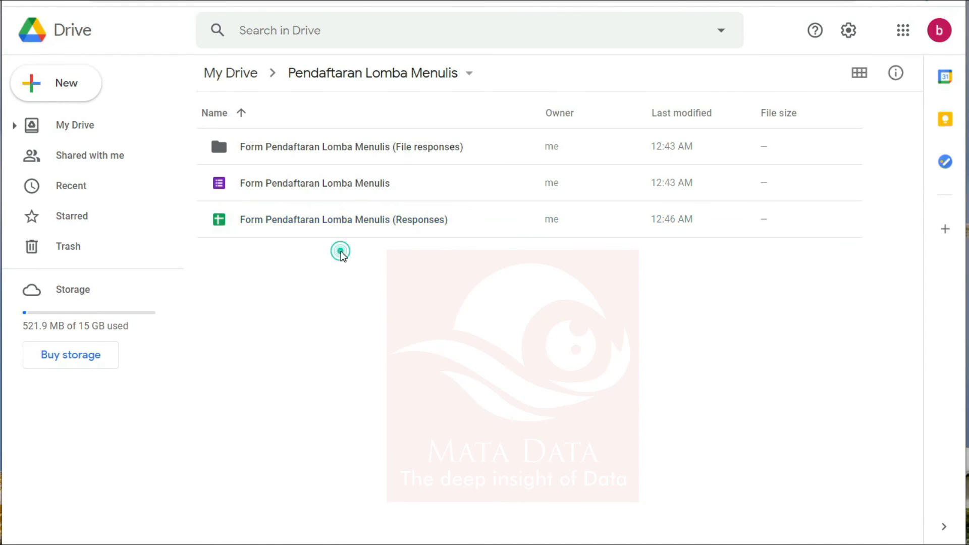
left_click(287, 227)
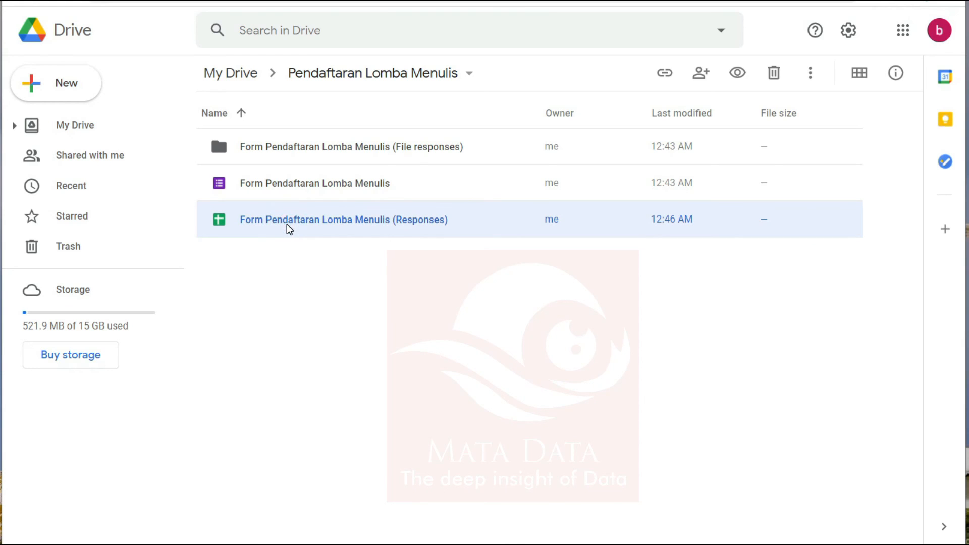